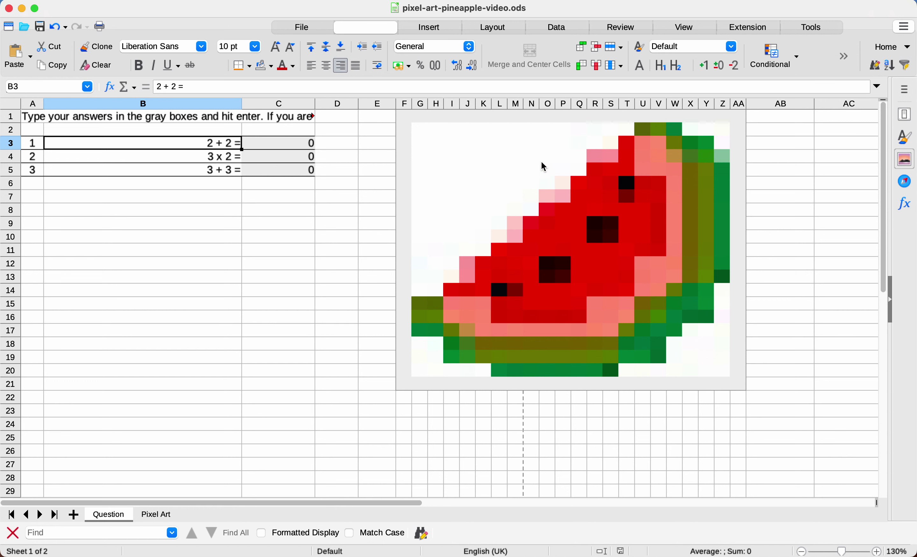
pyautogui.click(548, 249)
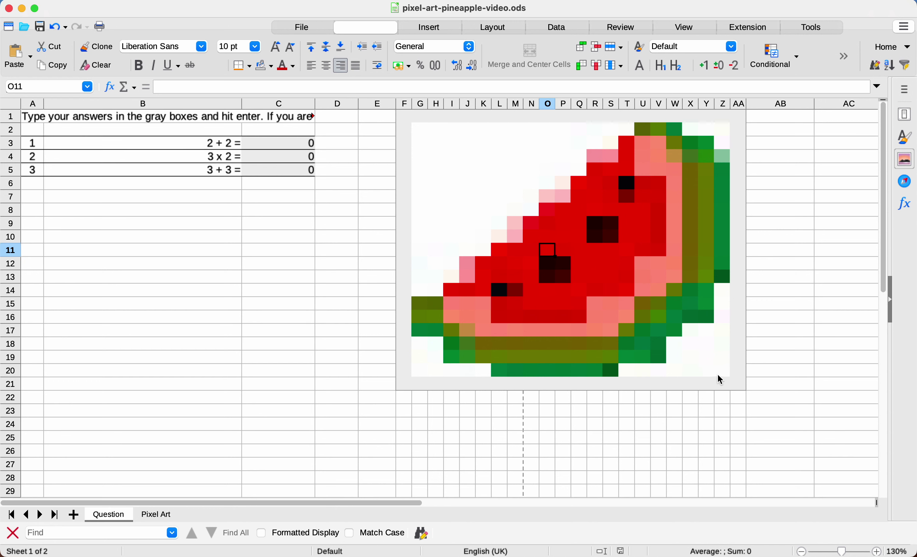
pyautogui.moveTo(719, 379); pyautogui.dragTo(421, 135)
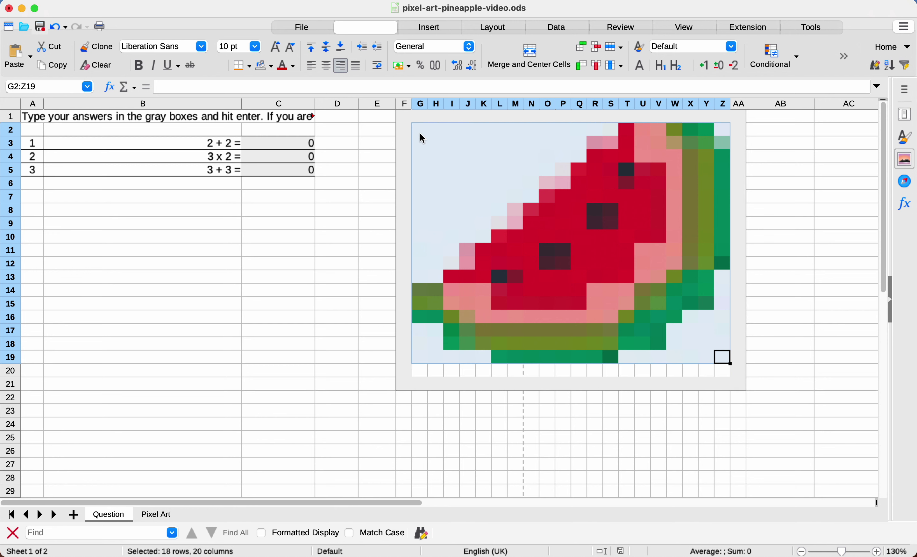
pyautogui.hotkey('ctrl', 'z')
# - Examine the IF formula in D3 that checks the answer to the first question
pyautogui.click(349, 184)
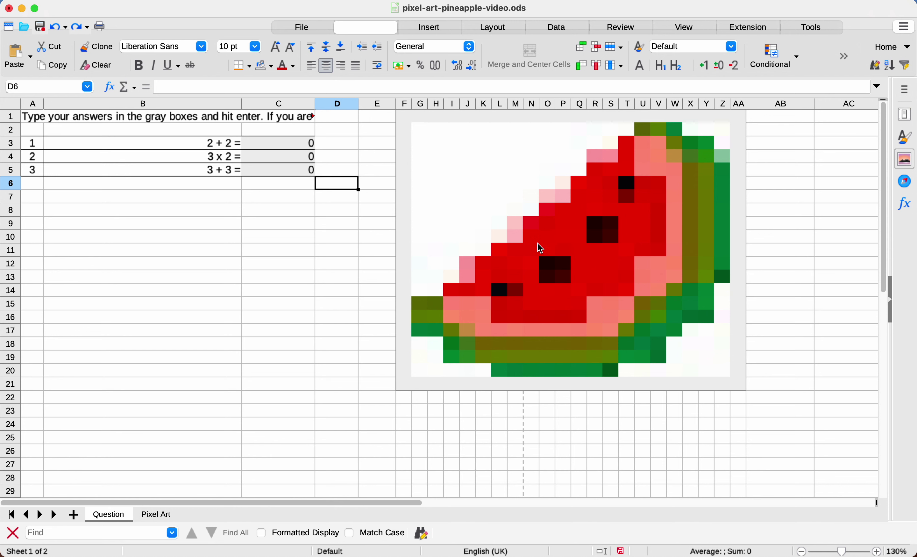
pyautogui.press('Up')
pyautogui.press('Up')
pyautogui.press('Up')
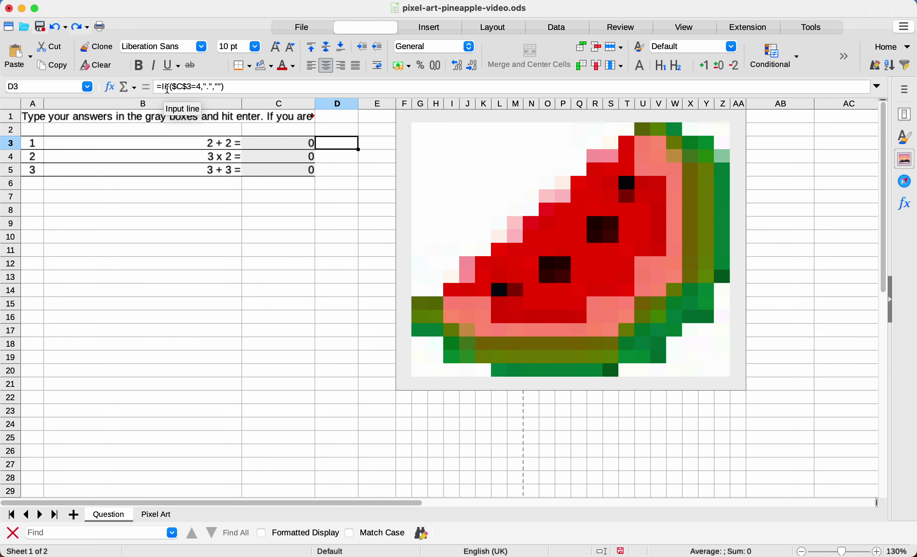
pyautogui.click(271, 87)
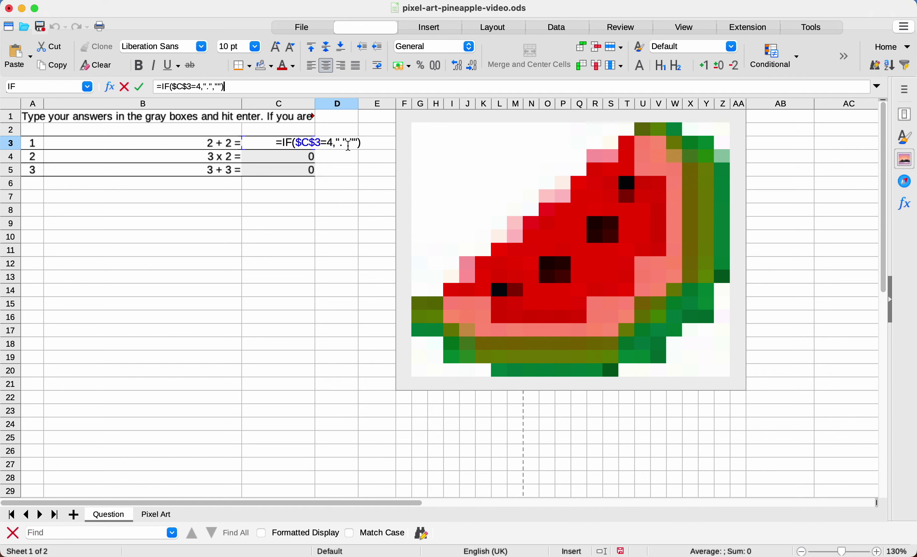
pyautogui.press('Return')
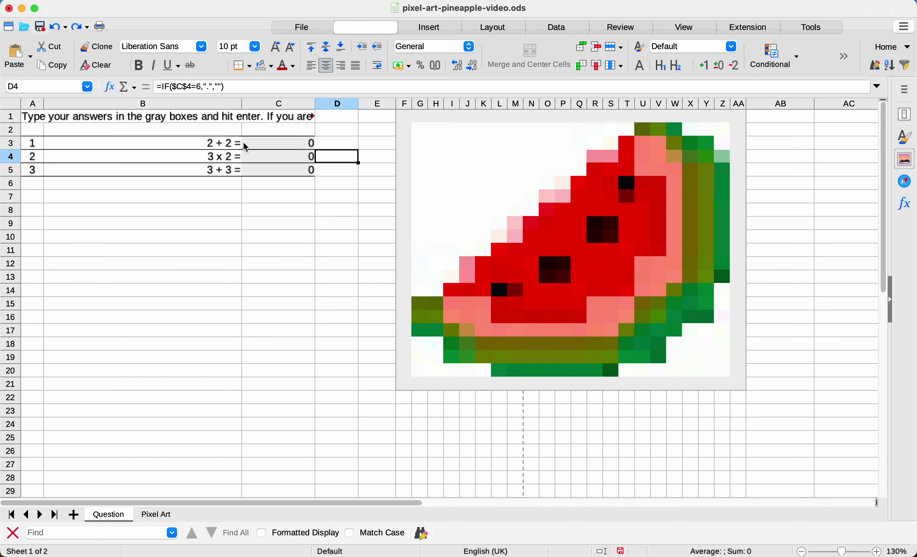
# - Test the answer checks by entering 4 in C3 and 6 in C4, and replace the C4 answer with 5
pyautogui.click(263, 142)
pyautogui.write('4')
pyautogui.press('Return')
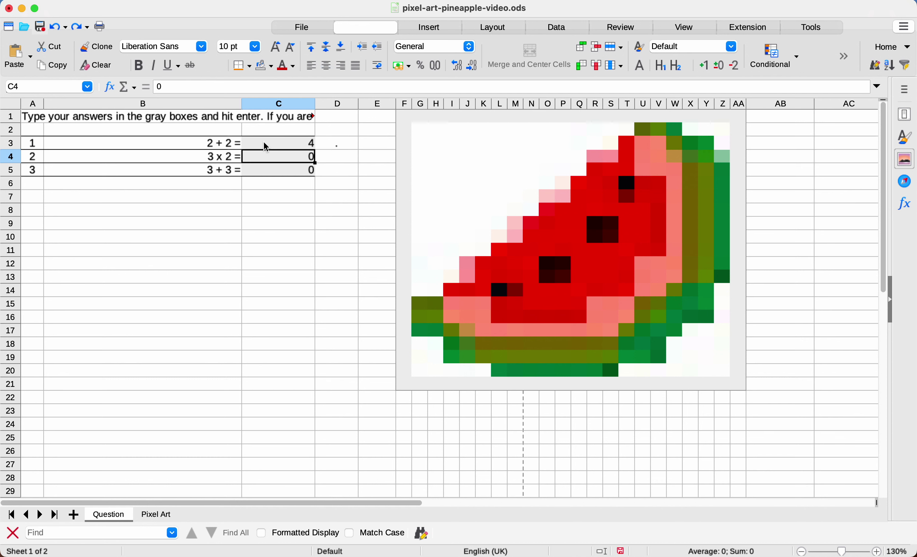
pyautogui.write('6')
pyautogui.press('Return')
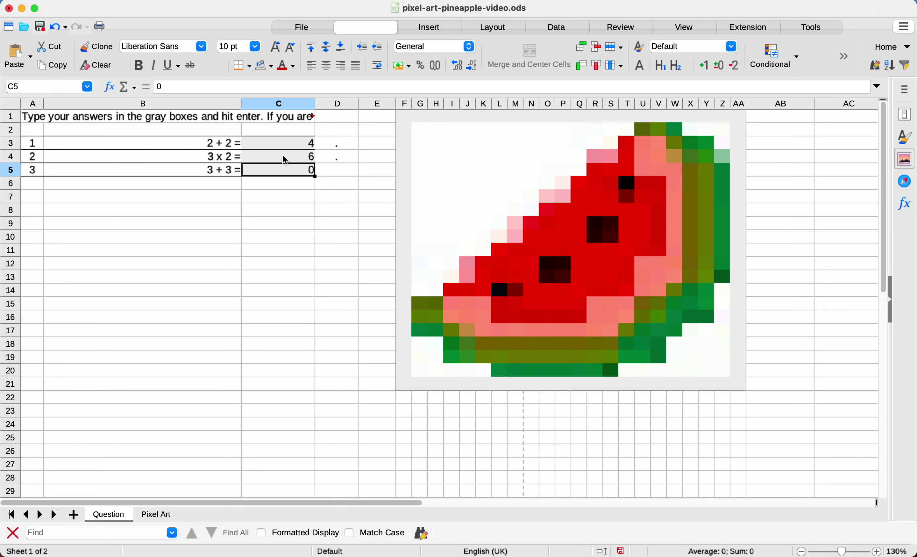
pyautogui.click(282, 155)
pyautogui.write('5')
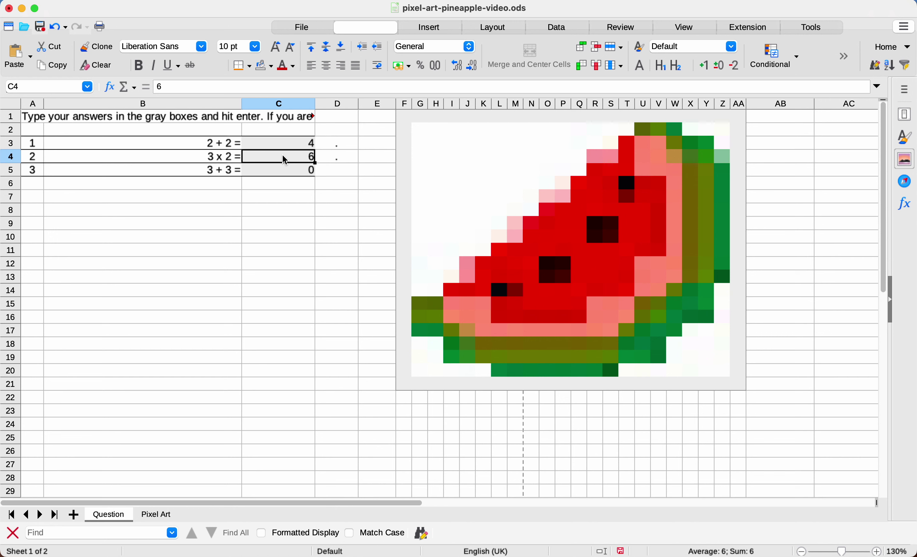
pyautogui.press('Return')
# - Undo the three trial answer entries in C3 and C4
pyautogui.press('super+z')
pyautogui.press('super+z')
pyautogui.press('super+z')
# - Fill the answer-check cells D3:D5 with a bright green background
pyautogui.press('Right')
pyautogui.hotkey('shift', 'Down')
pyautogui.hotkey('shift', 'Down')
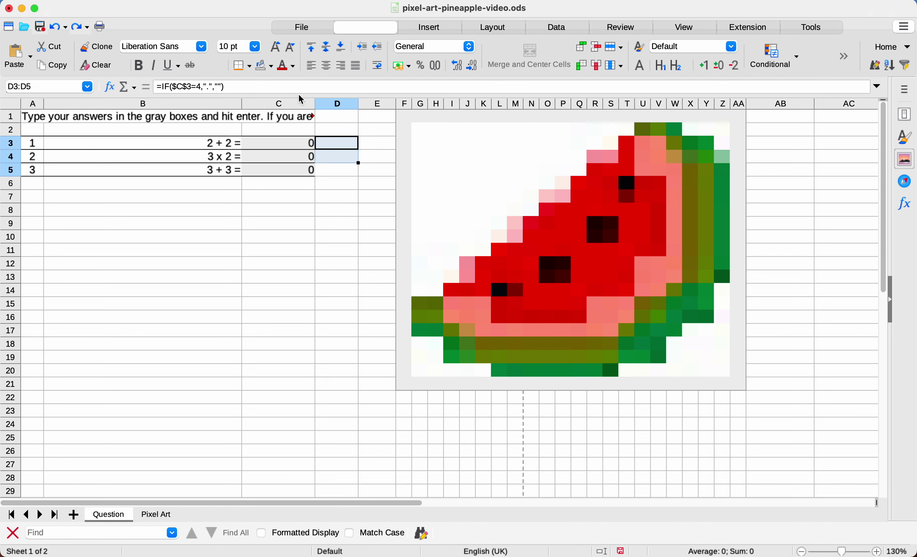
pyautogui.click(272, 67)
pyautogui.click(377, 150)
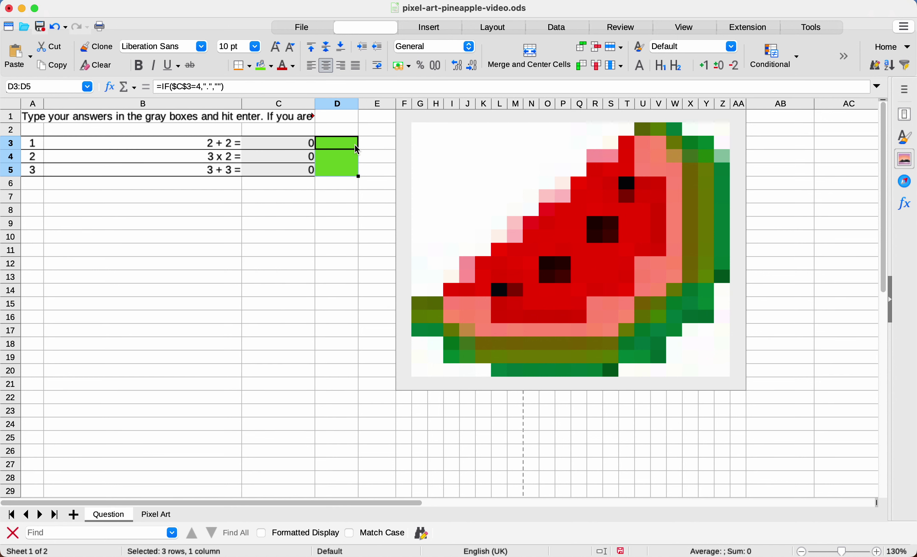
# - Copy the D3 check formula into G2:Z9 of the watermelon picture using Paste Special without formats
pyautogui.click(341, 149)
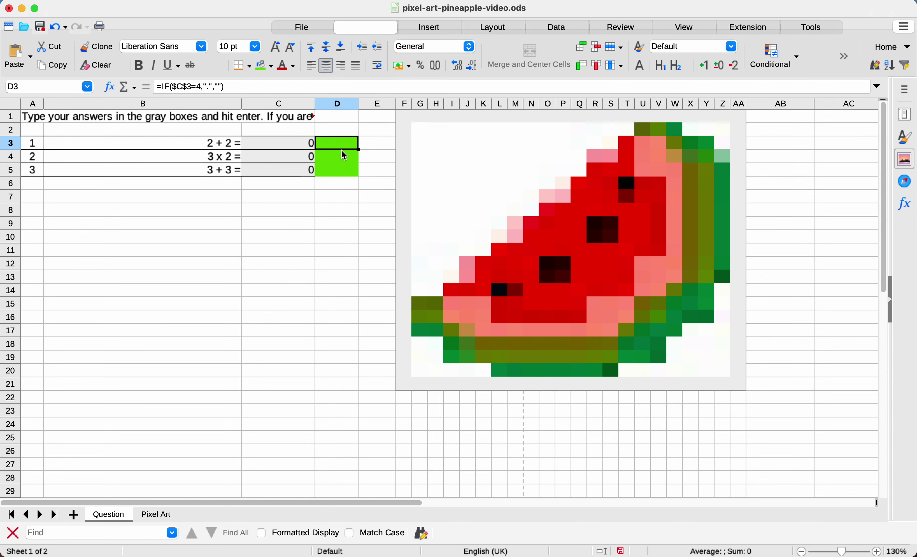
pyautogui.click(241, 87)
pyautogui.press('Escape')
pyautogui.press('super+c')
pyautogui.click(419, 129)
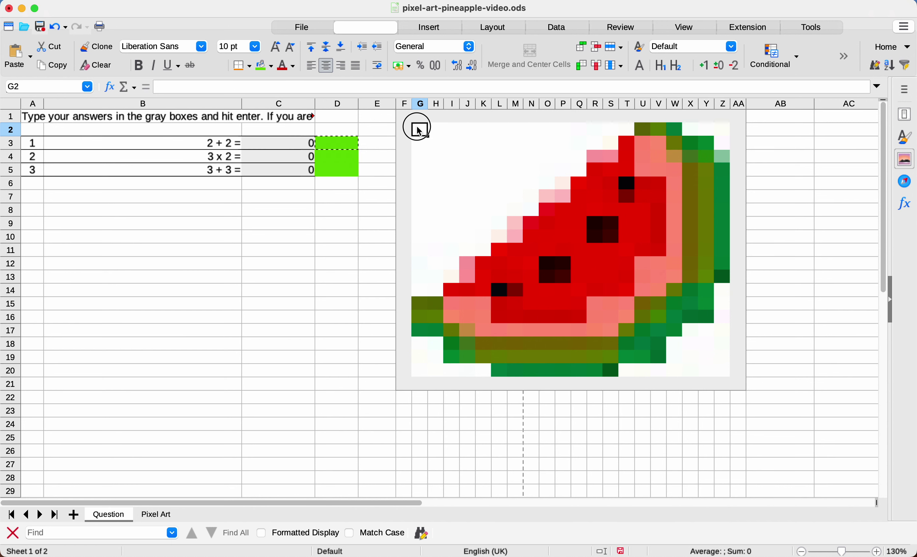
pyautogui.moveTo(419, 129); pyautogui.dragTo(723, 225)
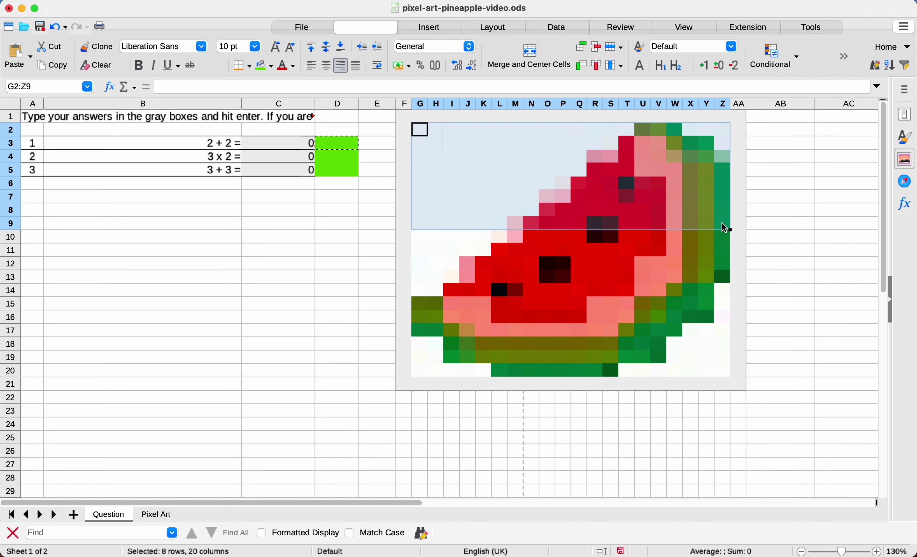
pyautogui.press('super+shift+v')
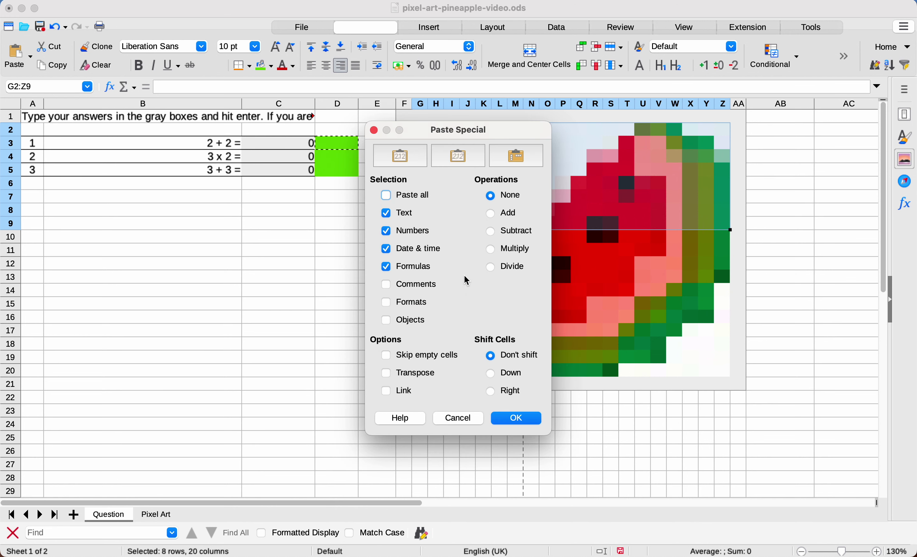
pyautogui.click(514, 422)
# - Copy the D4 check formula into G7:Z14 of the picture using Paste Special without formats
pyautogui.click(327, 158)
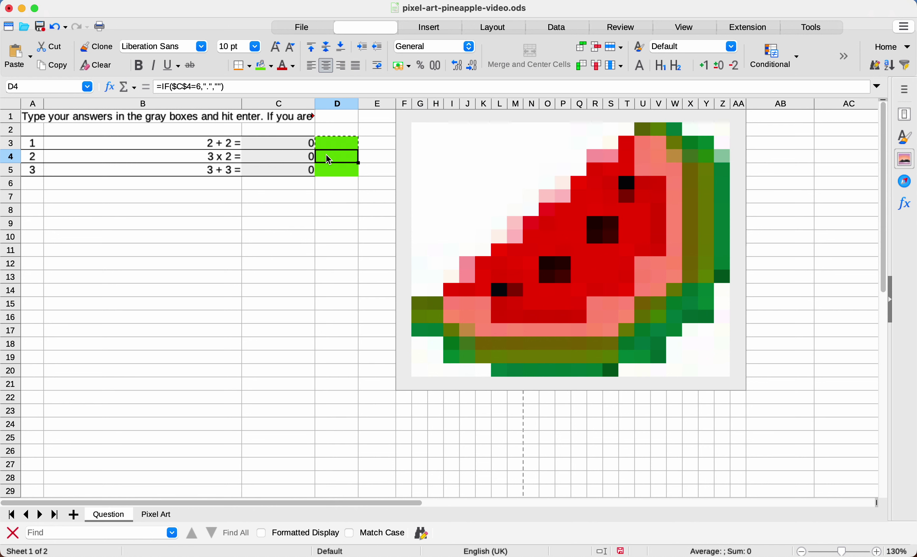
pyautogui.press('super+c')
pyautogui.moveTo(417, 200); pyautogui.dragTo(722, 301)
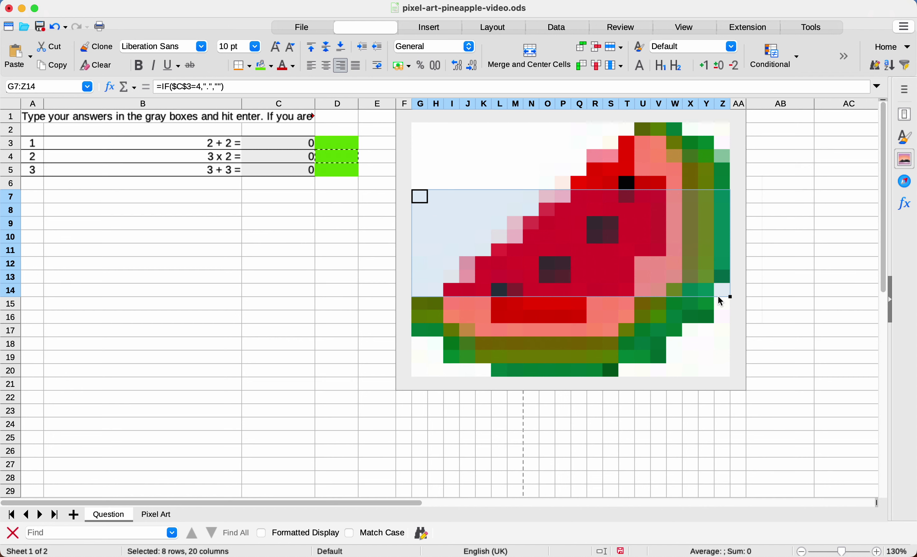
pyautogui.press('super+shift+v')
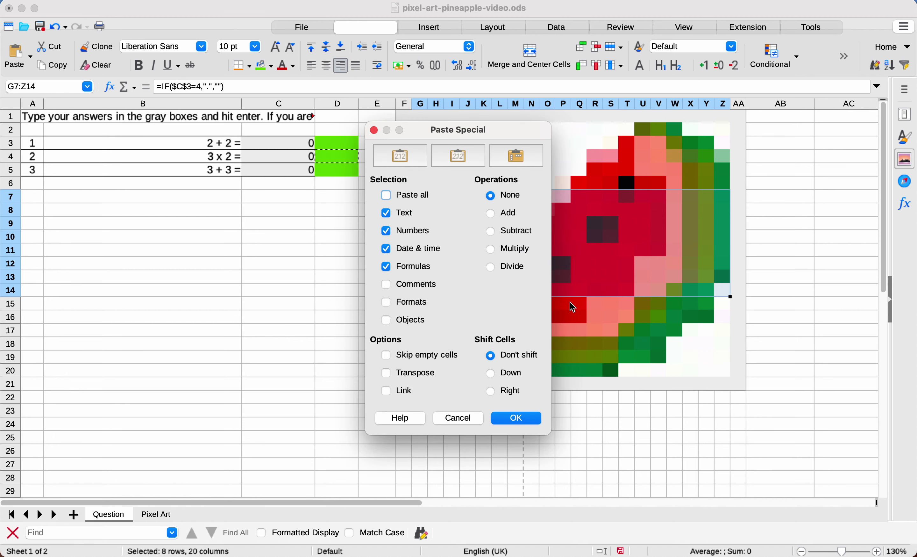
pyautogui.click(506, 416)
# - Copy the D5 check formula into G15:Z20 of the picture using Paste Special without formats
pyautogui.click(332, 175)
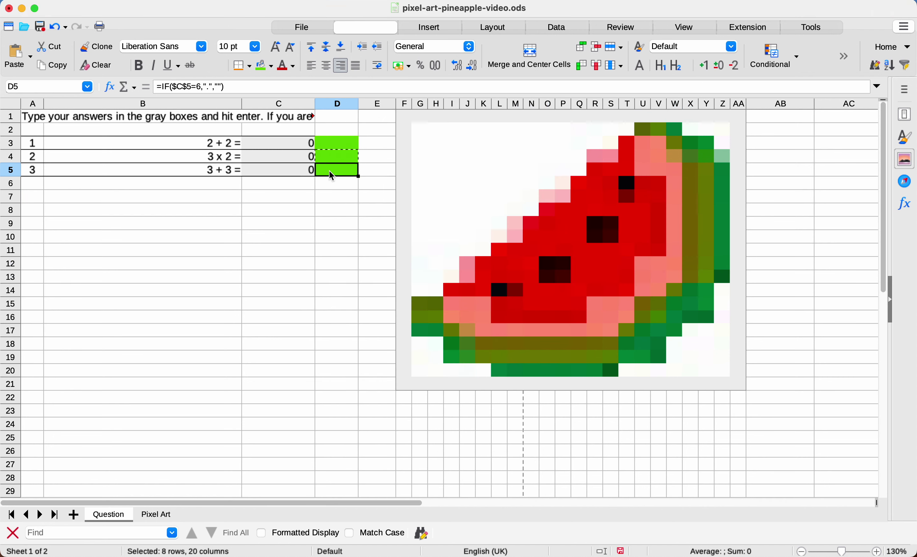
pyautogui.press('super+c')
pyautogui.moveTo(419, 303); pyautogui.dragTo(718, 376)
pyautogui.press('super+shift+v')
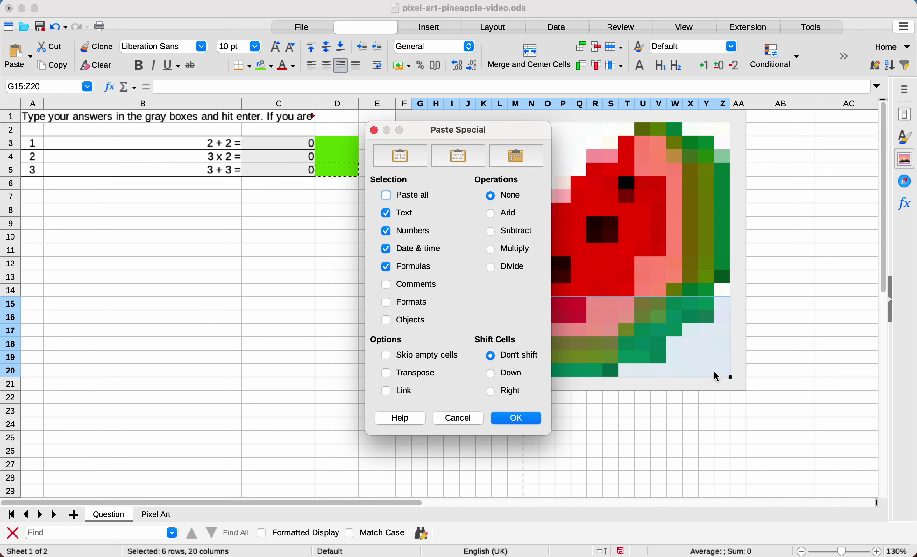
pyautogui.press('Return')
pyautogui.click(338, 189)
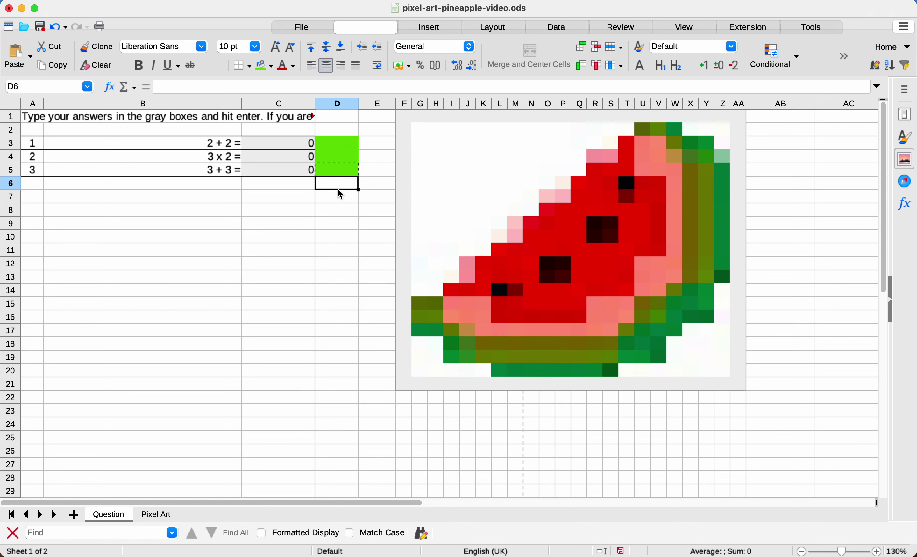
# - Test the picture formulas by entering the answers 4 in C3, 6 in C4 and 6 in C5
pyautogui.click(298, 144)
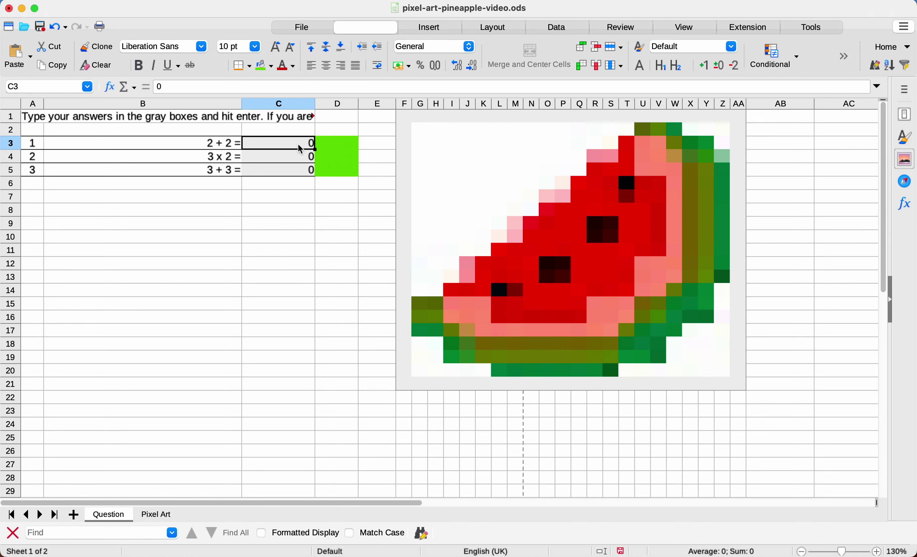
pyautogui.write('4')
pyautogui.press('Return')
pyautogui.write('6')
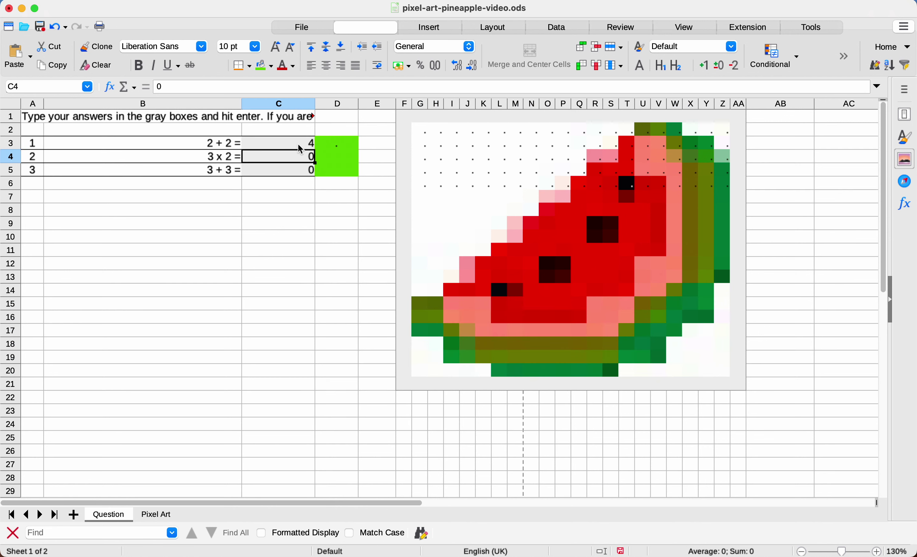
pyautogui.press('Return')
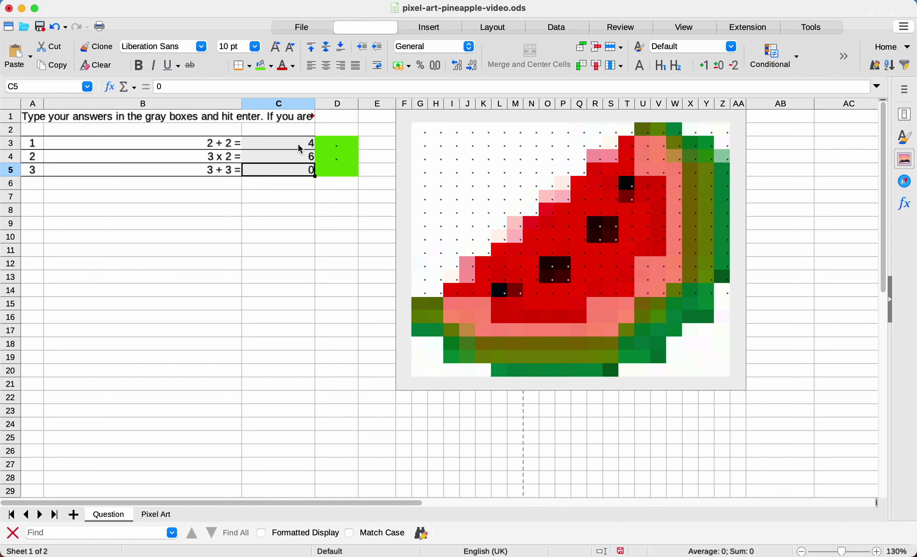
pyautogui.write('6')
pyautogui.press('Return')
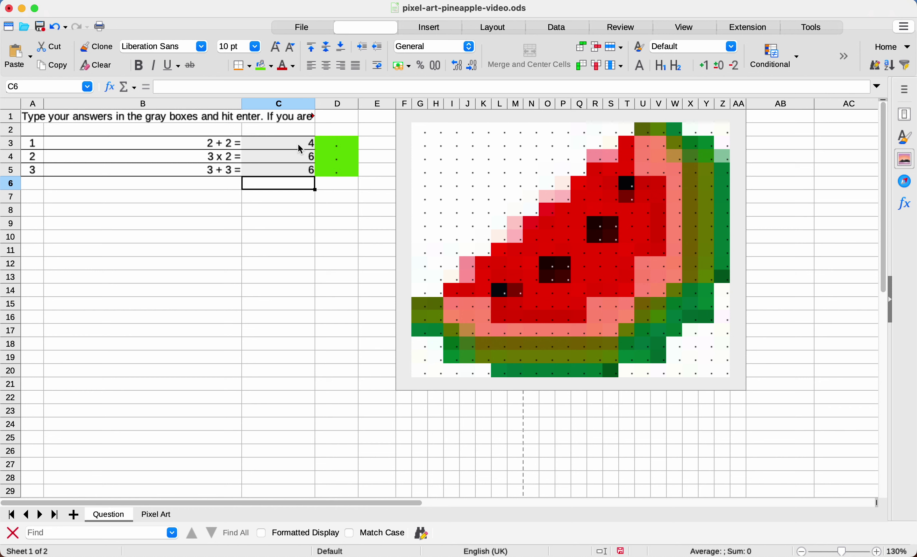
# - Undo the three test answers in C3:C5 and save the spreadsheet
pyautogui.press('super+z')
pyautogui.press('super+z')
pyautogui.press('super+z')
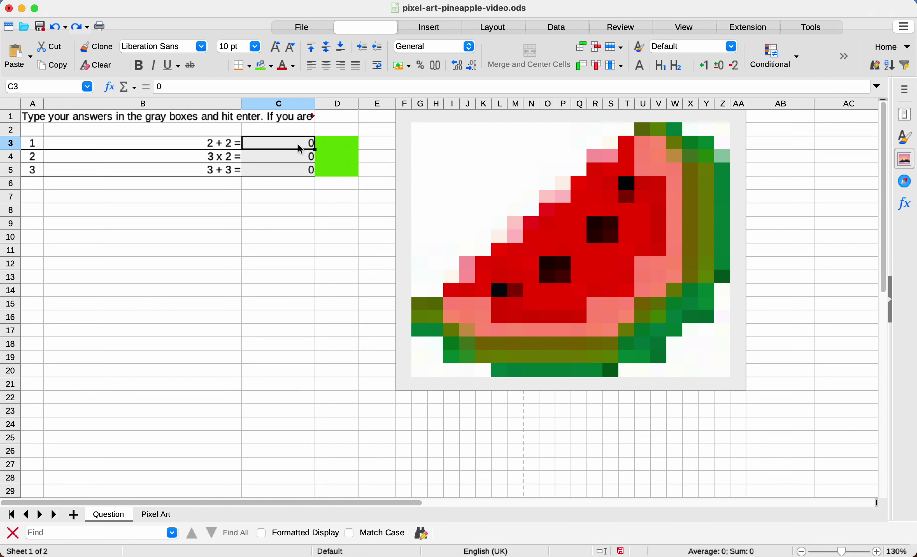
pyautogui.click(279, 184)
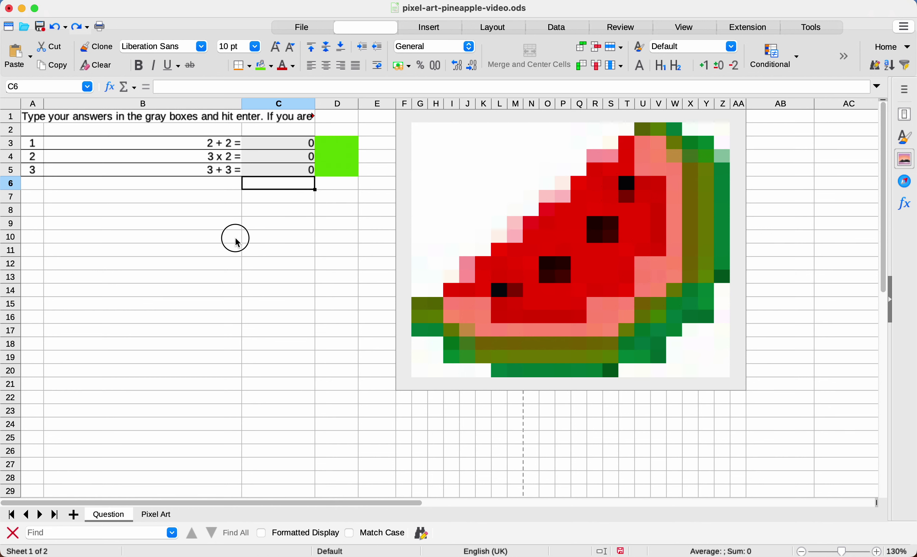
pyautogui.click(232, 240)
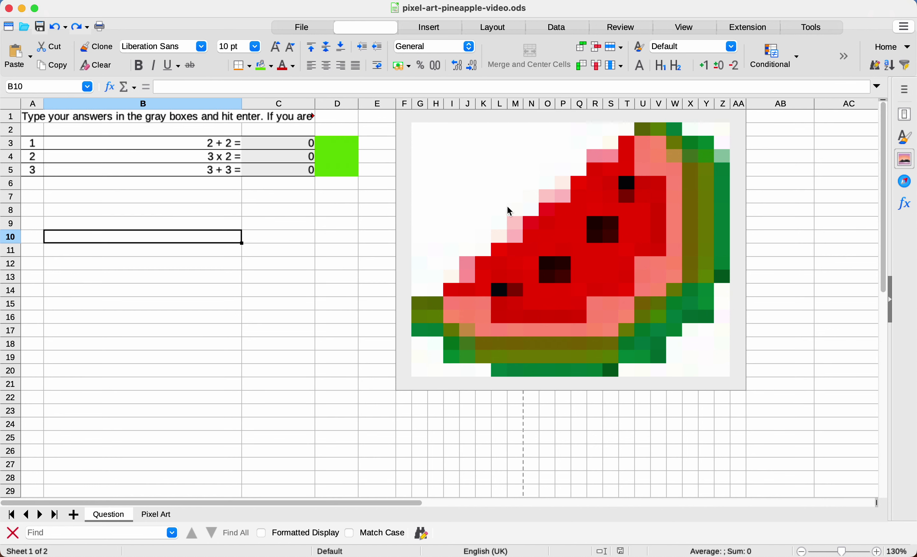
# - Move the watermelon picture from F1:AA21 on the Question sheet to A1:V21 on the Pixel Art sheet
pyautogui.moveTo(746, 384); pyautogui.dragTo(410, 122)
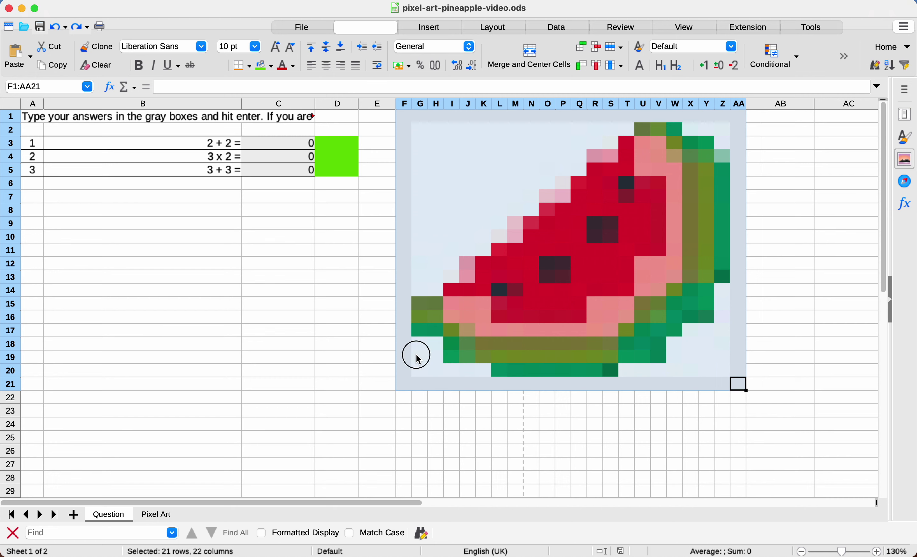
pyautogui.moveTo(415, 354); pyautogui.dragTo(112, 398)
pyautogui.moveTo(96, 154); pyautogui.dragTo(29, 123)
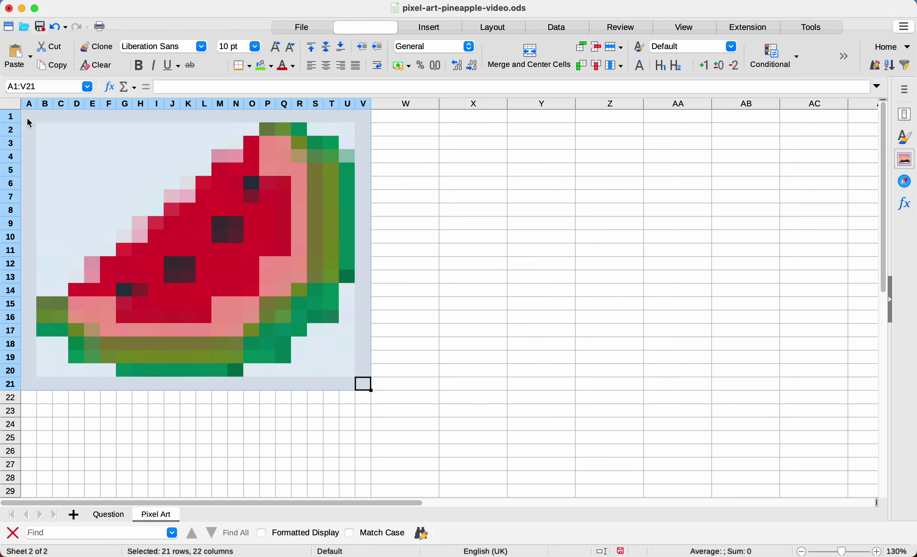
pyautogui.click(49, 241)
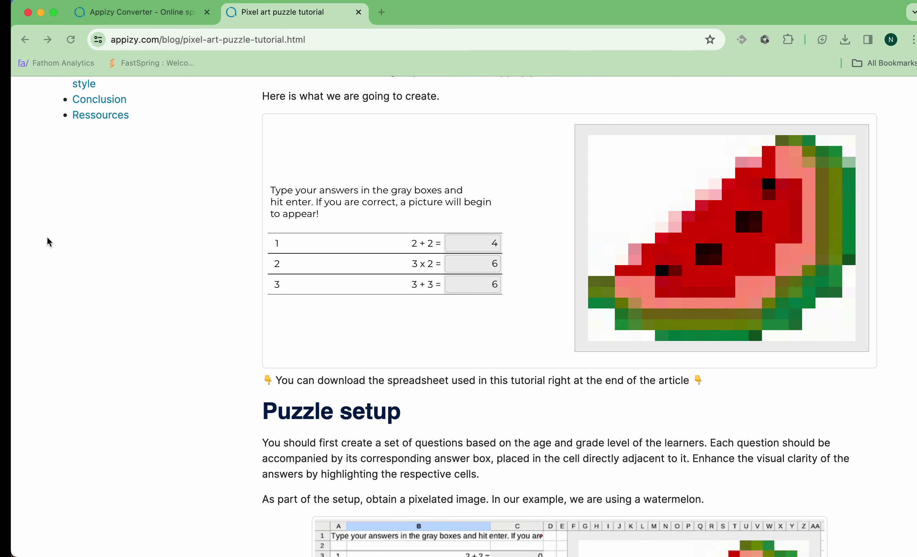
# - Switch to the Appizy Converter in the browser, load pixel-art-pineapple-video.ods, and preview its Pixel Art and Question sheets
pyautogui.click(167, 17)
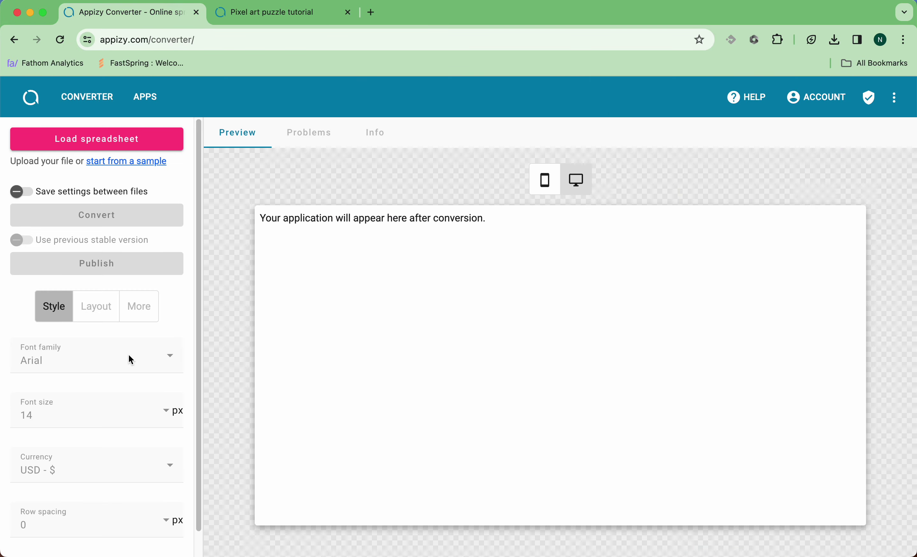
pyautogui.click(155, 143)
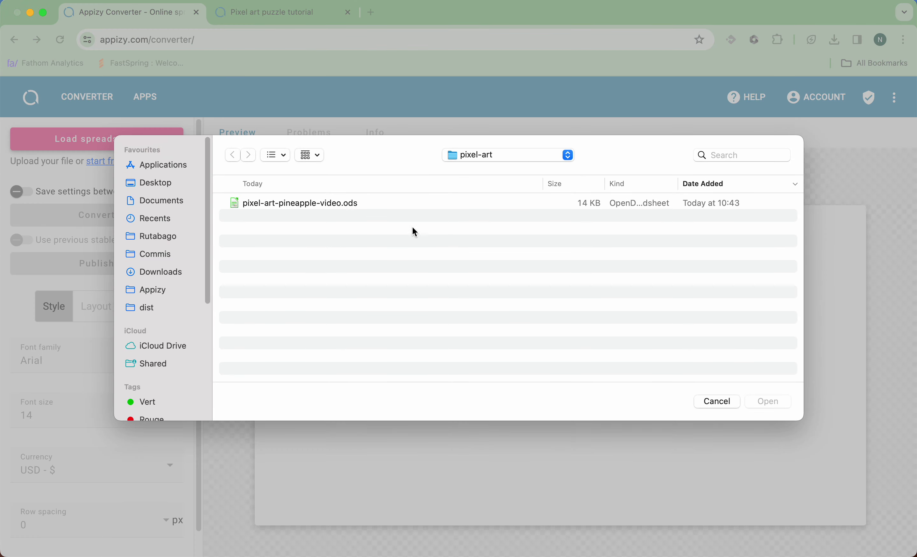
pyautogui.click(363, 205)
pyautogui.press('Return')
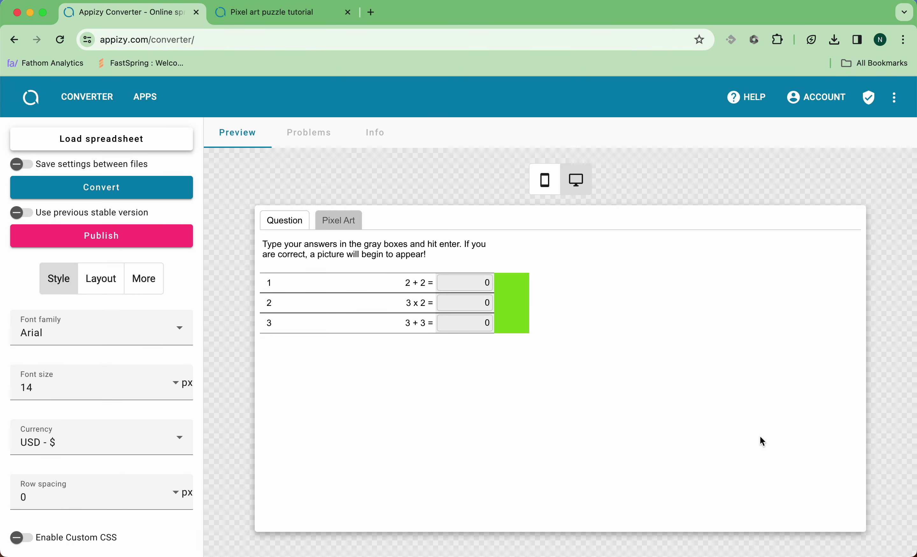
pyautogui.click(341, 220)
pyautogui.click(304, 220)
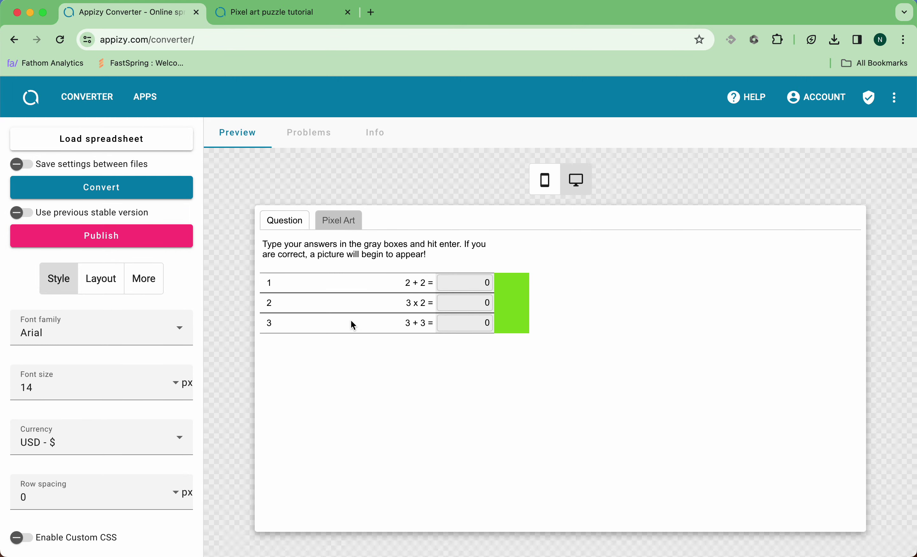
# - Answer 4 to the first question in the preview, check the Pixel Art sheet, and return to the Question sheet
pyautogui.click(459, 288)
pyautogui.write('4')
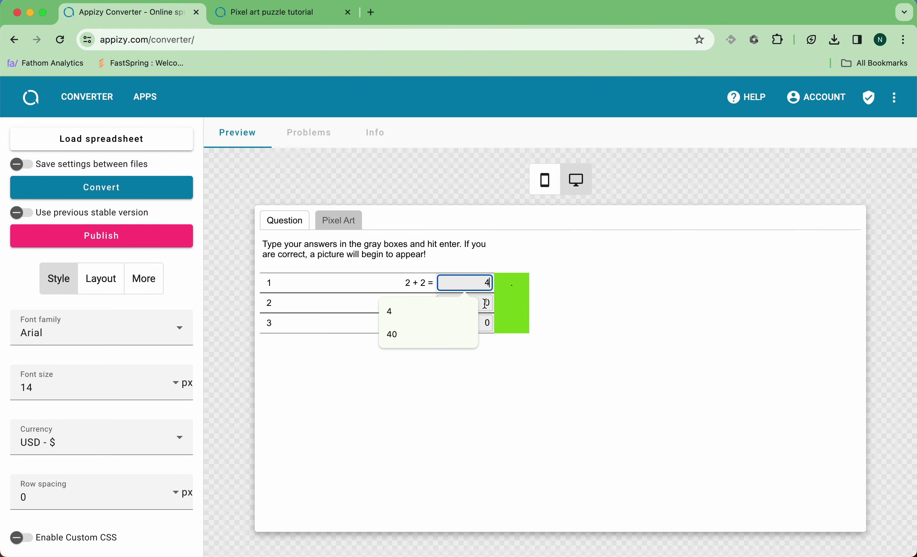
pyautogui.press('Return')
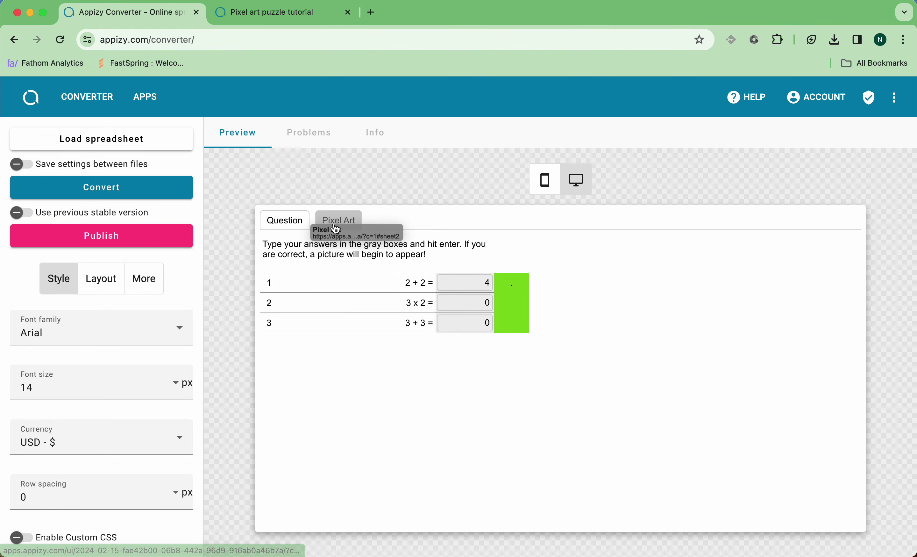
pyautogui.click(352, 221)
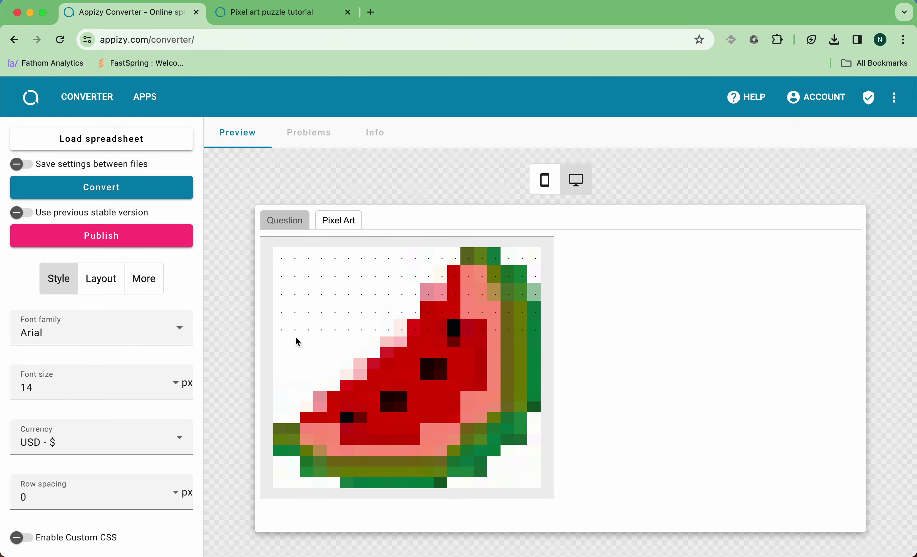
pyautogui.click(270, 225)
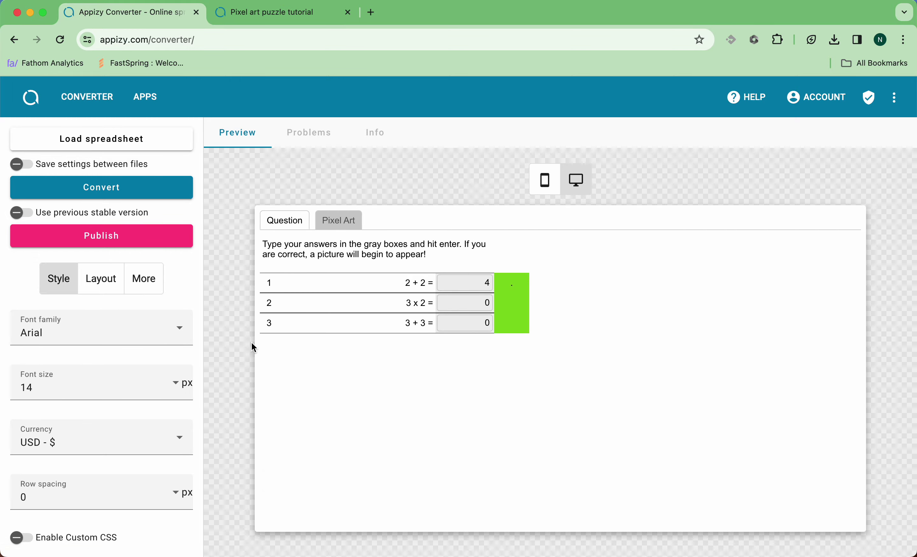
# - Copy the two td.out CSS rules from the custom style section of the Pixel art puzzle tutorial page
pyautogui.click(285, 16)
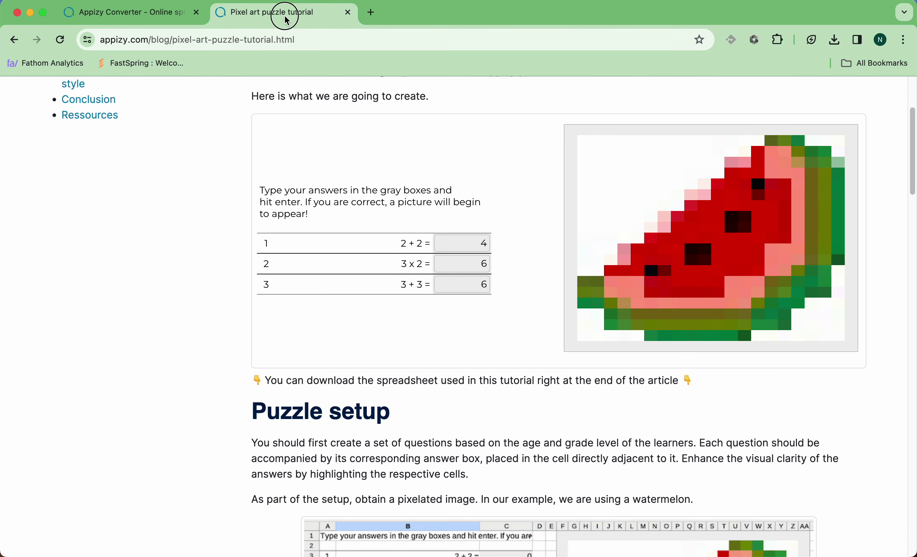
pyautogui.scroll(-20, 341, 364)
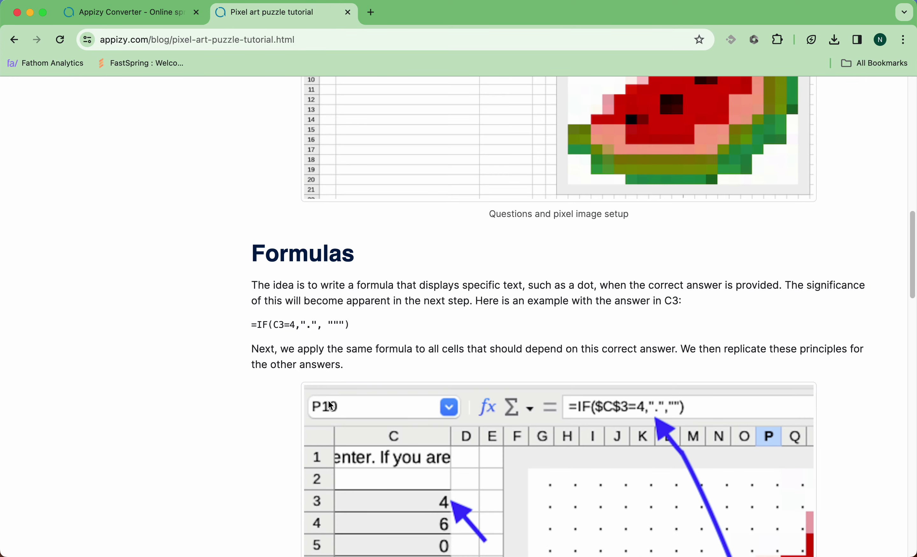
pyautogui.scroll(-10, 330, 404)
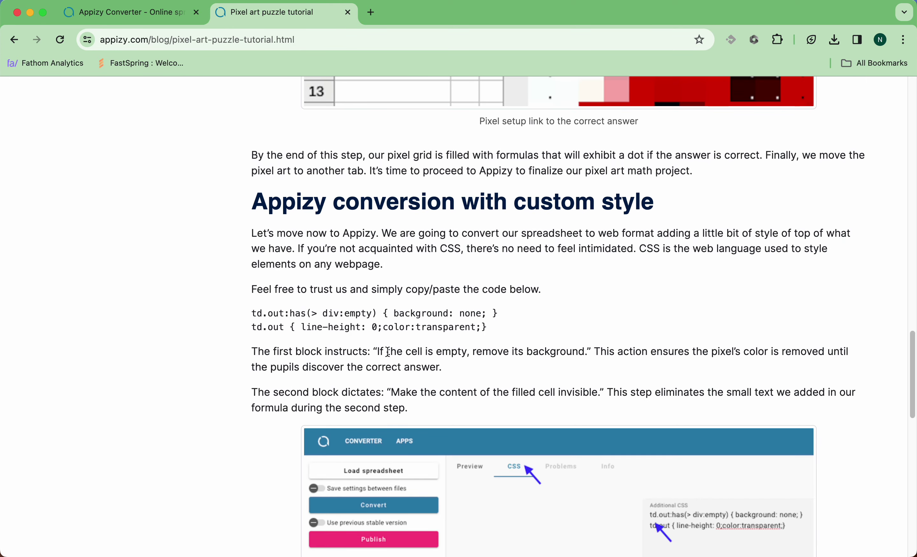
pyautogui.moveTo(501, 330); pyautogui.dragTo(252, 320)
pyautogui.press('super+c')
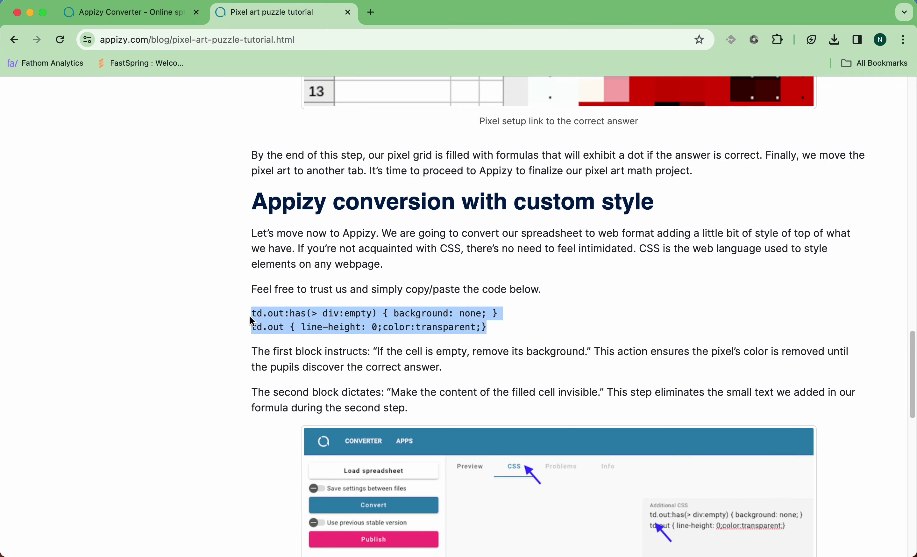
# - Enable custom CSS in the Appizy Converter, paste the copied td.out rules as additional CSS, and convert the spreadsheet again
pyautogui.click(133, 15)
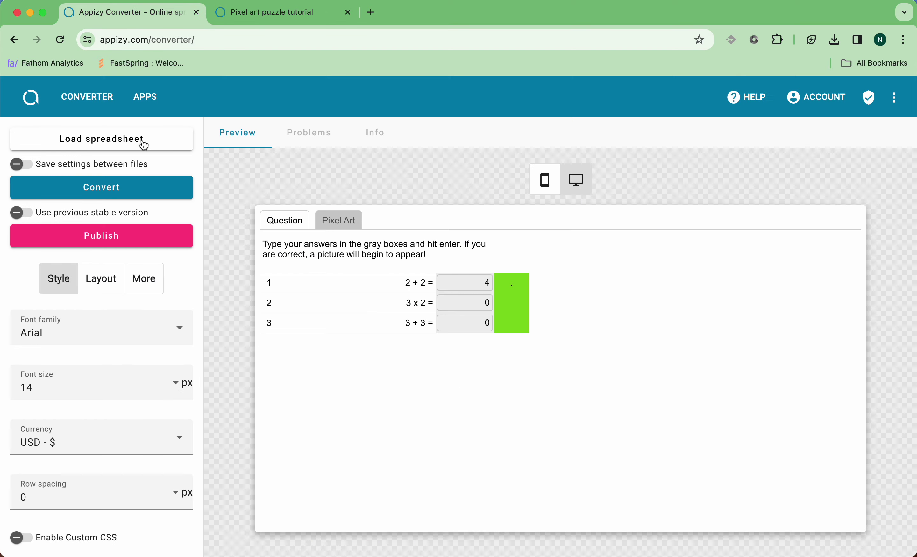
pyautogui.click(26, 538)
pyautogui.click(291, 144)
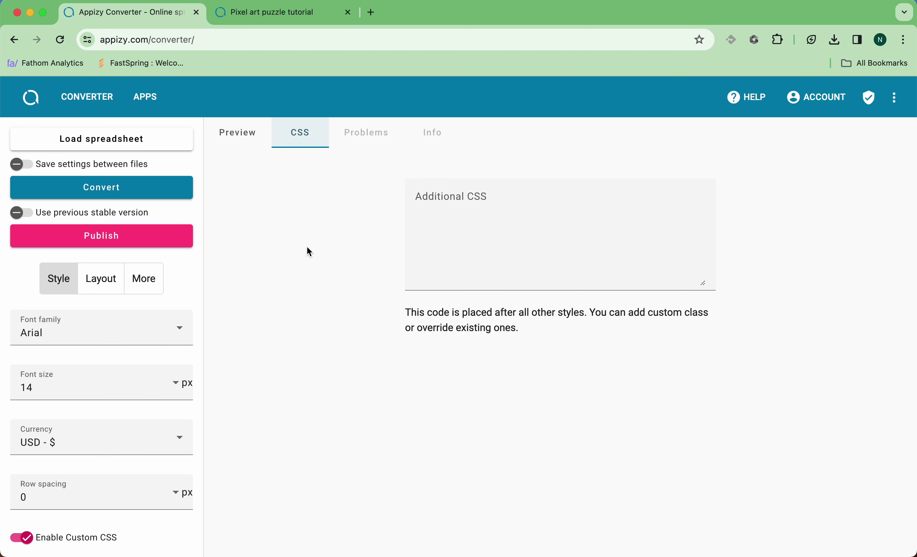
pyautogui.click(414, 240)
pyautogui.press('super+v')
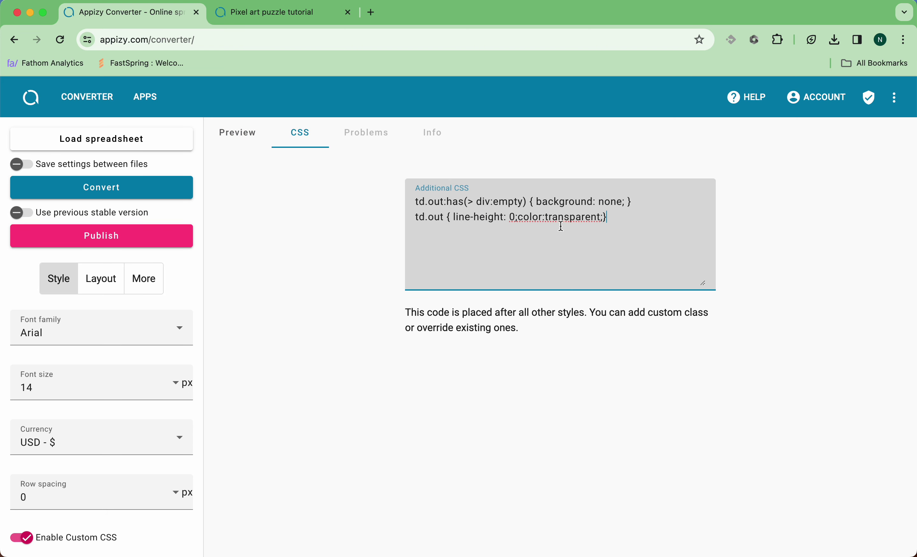
pyautogui.moveTo(642, 204); pyautogui.dragTo(410, 194)
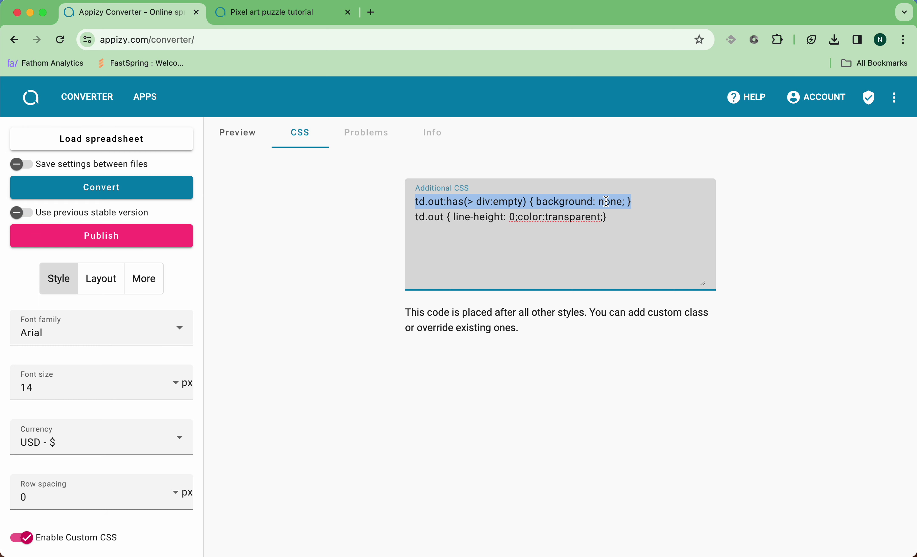
pyautogui.moveTo(619, 219); pyautogui.dragTo(518, 219)
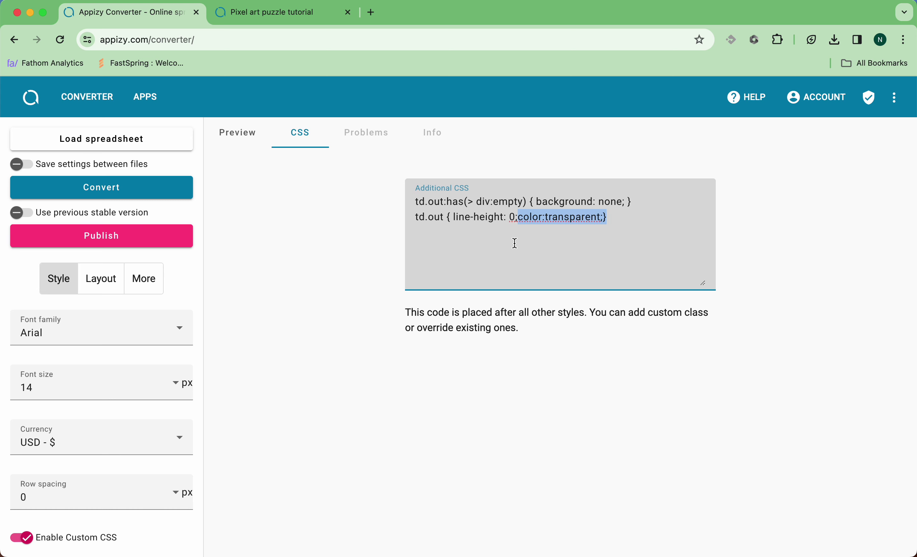
pyautogui.click(159, 190)
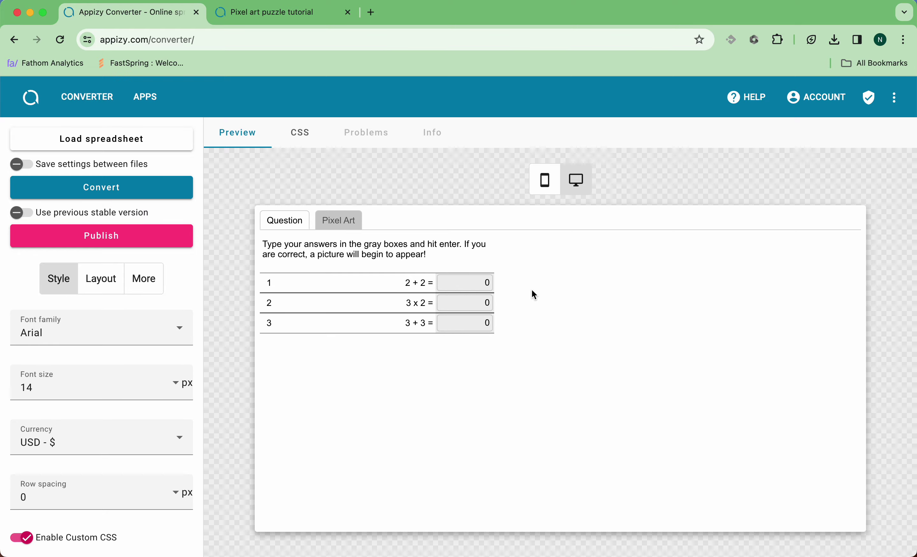
# - Test the styled preview by answering 4 to question 1 and checking the picture on the Pixel Art sheet
pyautogui.click(483, 283)
pyautogui.write('4')
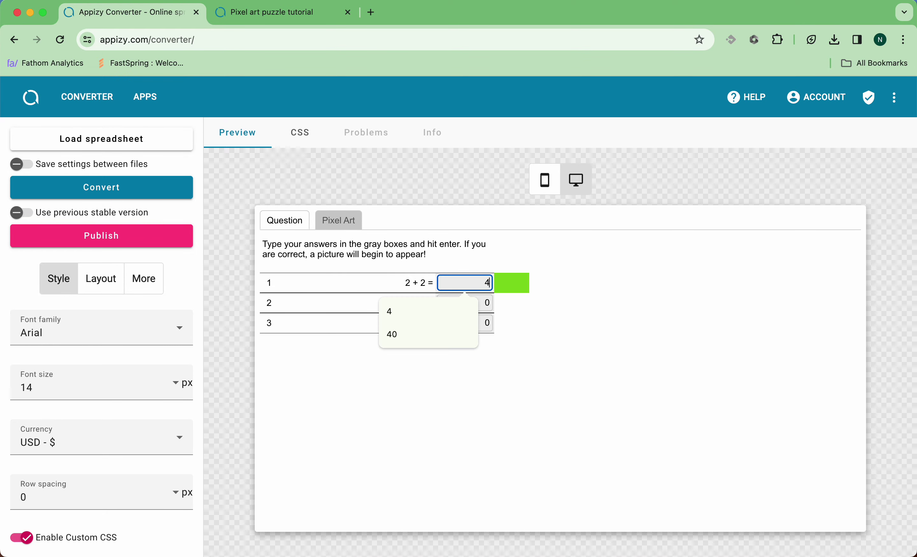
pyautogui.click(536, 307)
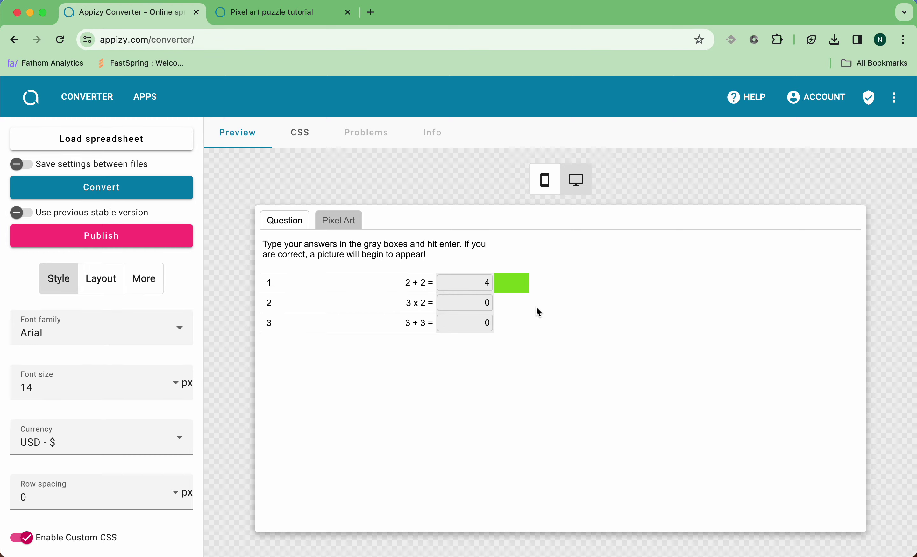
pyautogui.click(331, 225)
pyautogui.click(299, 221)
# - Answer 6 to question 2 (3 x 2) and check the picture on the Pixel Art sheet
pyautogui.doubleClick(486, 302)
pyautogui.click(482, 304)
pyautogui.write('6')
pyautogui.press('Return')
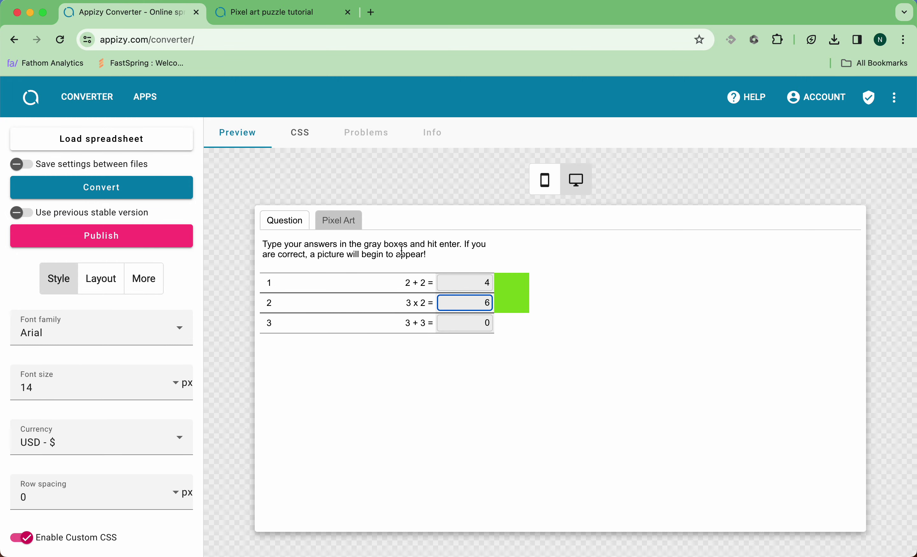
pyautogui.click(354, 222)
pyautogui.click(271, 222)
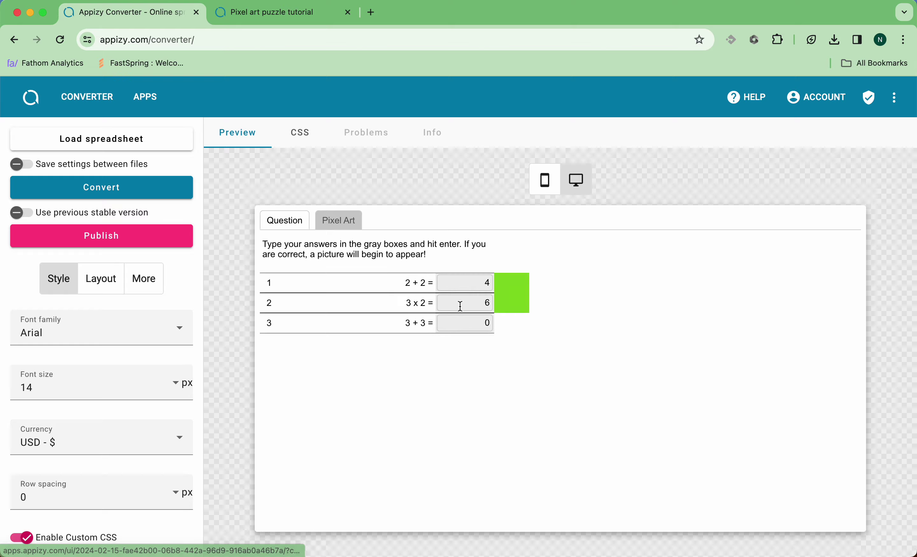
# - Answer 6 to question 3 (3 + 3), check the Pixel Art sheet, and return to the Question sheet
pyautogui.click(472, 328)
pyautogui.write('6')
pyautogui.press('Return')
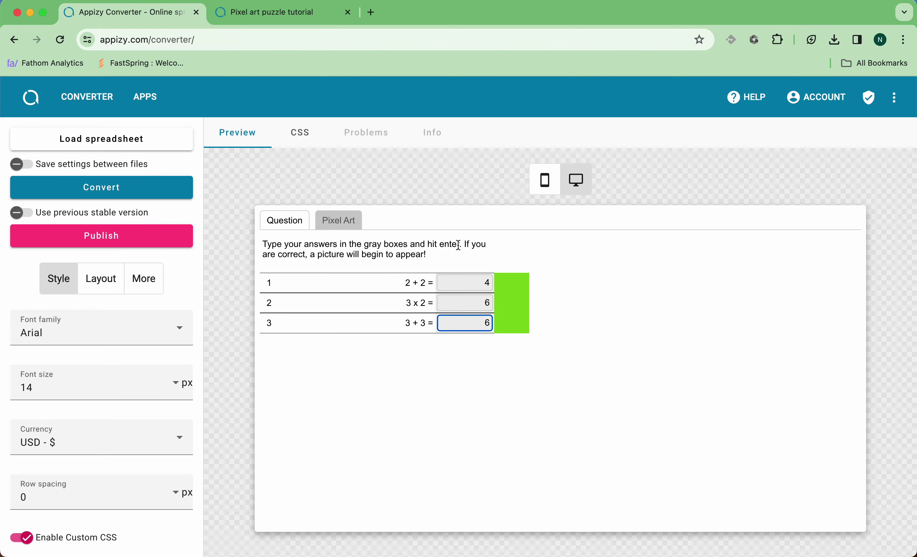
pyautogui.click(337, 224)
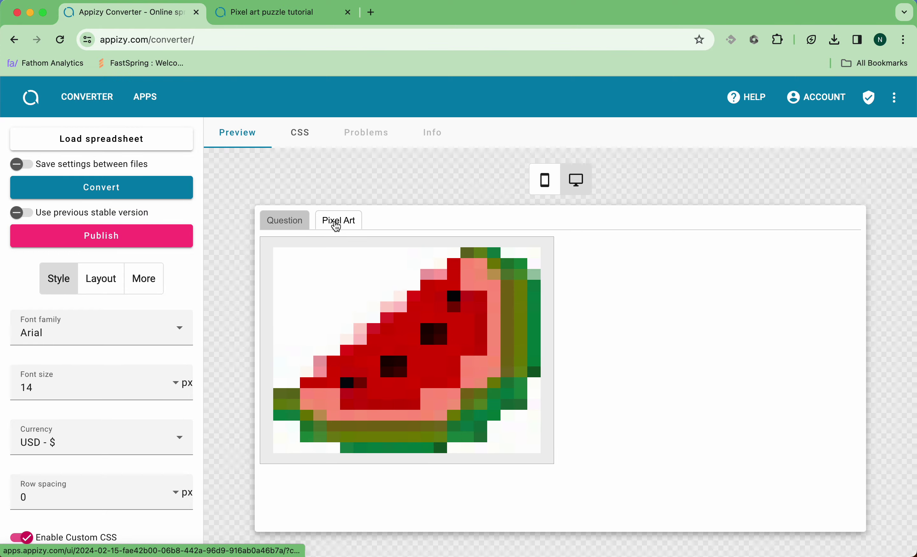
pyautogui.click(304, 224)
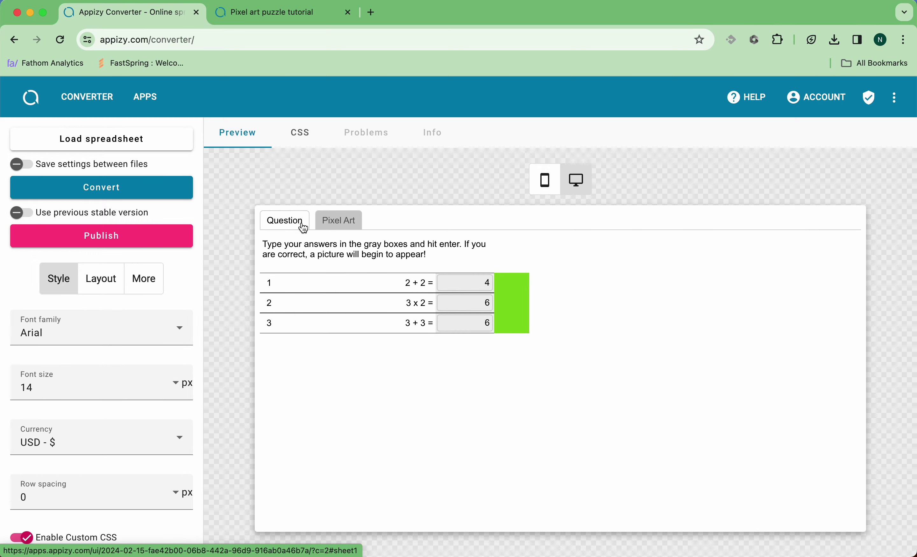
# - Enable the layout builder, add a two-column container with a Sheet element in each column, and convert the app
pyautogui.click(106, 280)
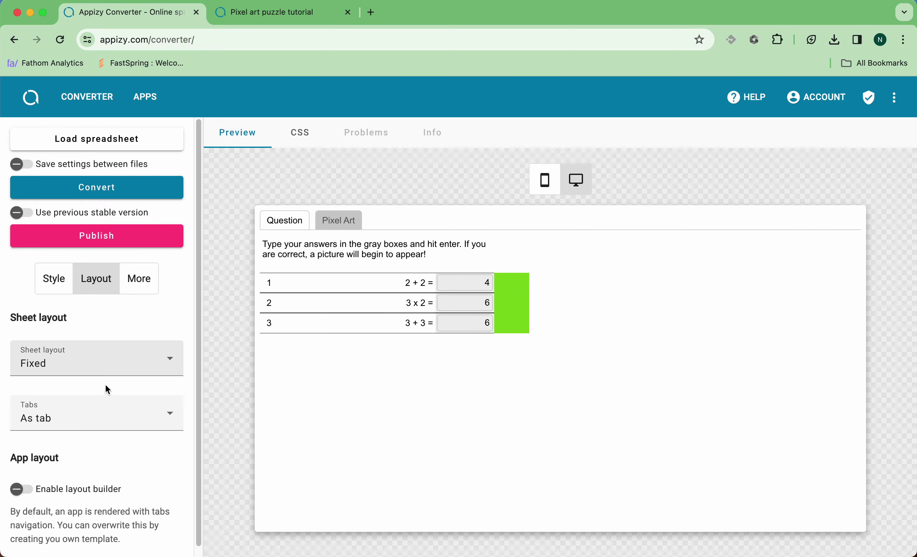
pyautogui.scroll(-1, 91, 420)
pyautogui.click(26, 483)
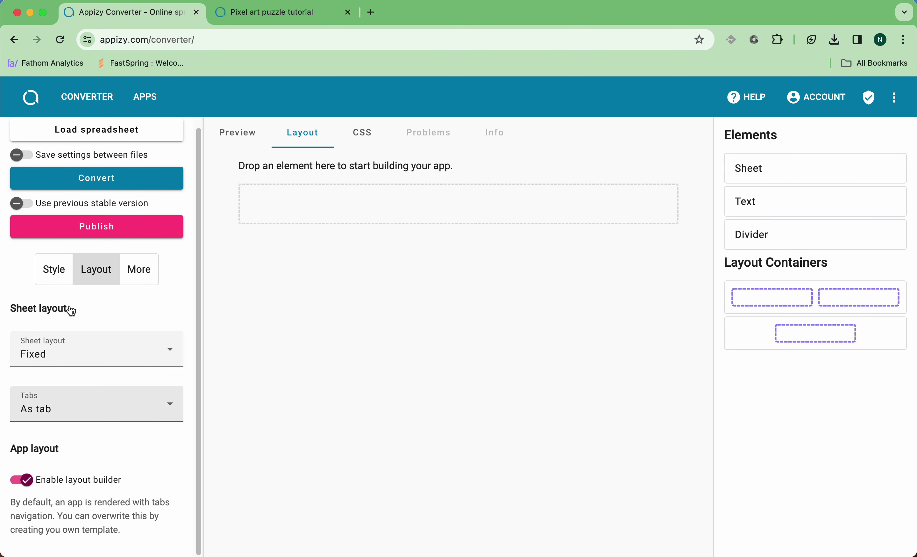
pyautogui.moveTo(806, 289); pyautogui.dragTo(506, 189)
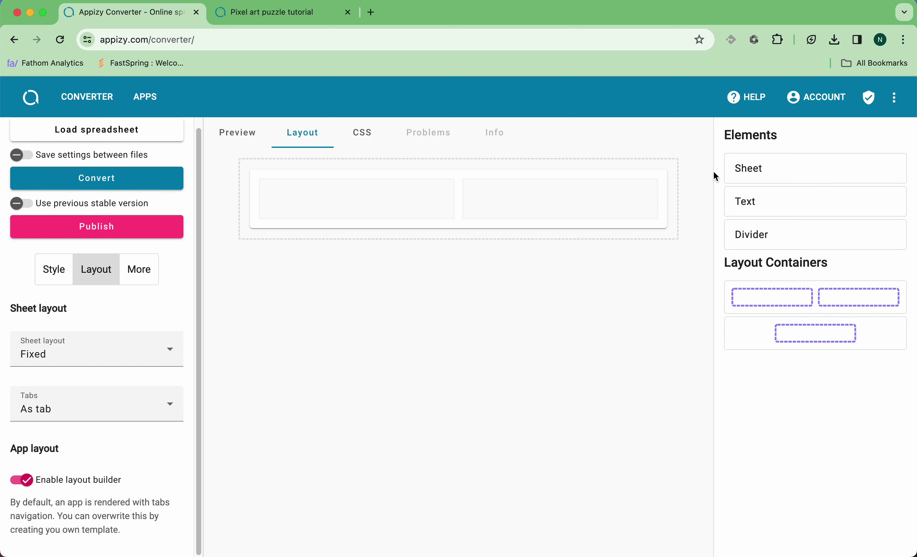
pyautogui.moveTo(743, 172); pyautogui.dragTo(395, 221)
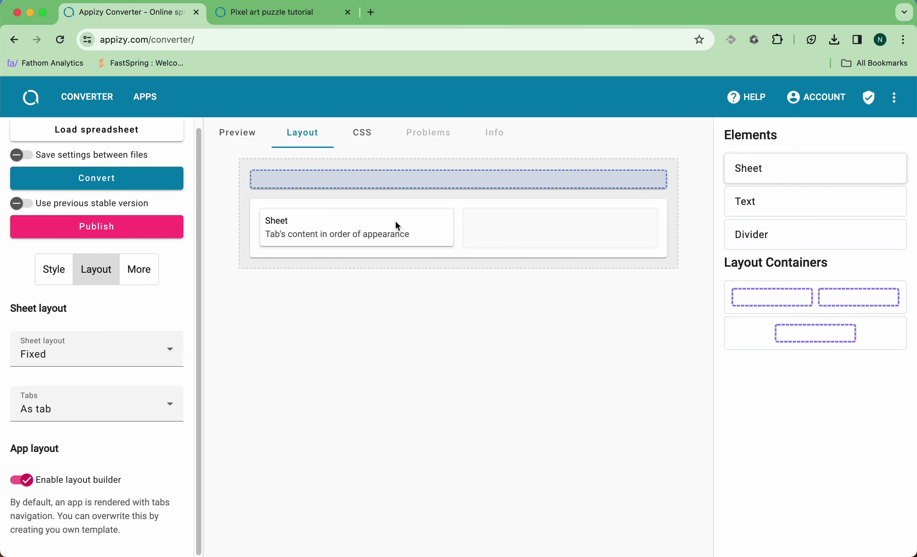
pyautogui.moveTo(774, 176); pyautogui.dragTo(507, 222)
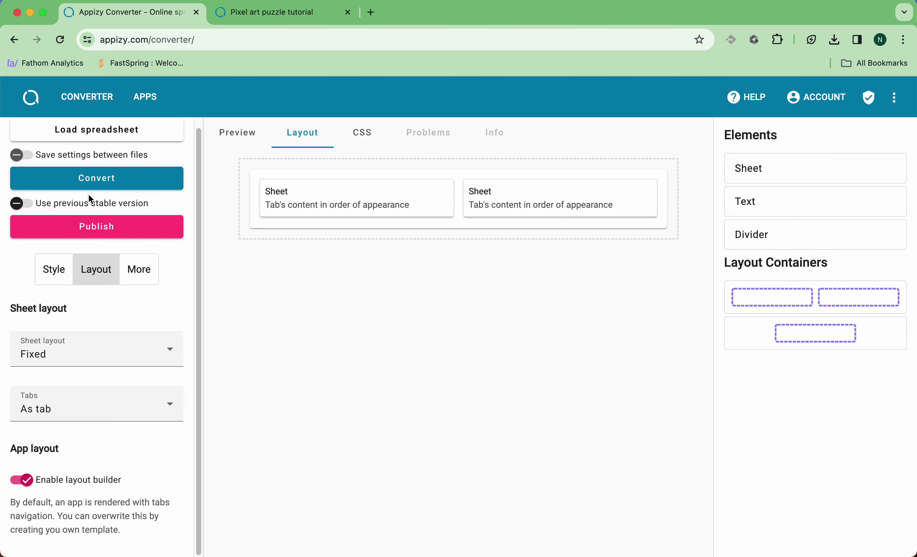
pyautogui.click(83, 177)
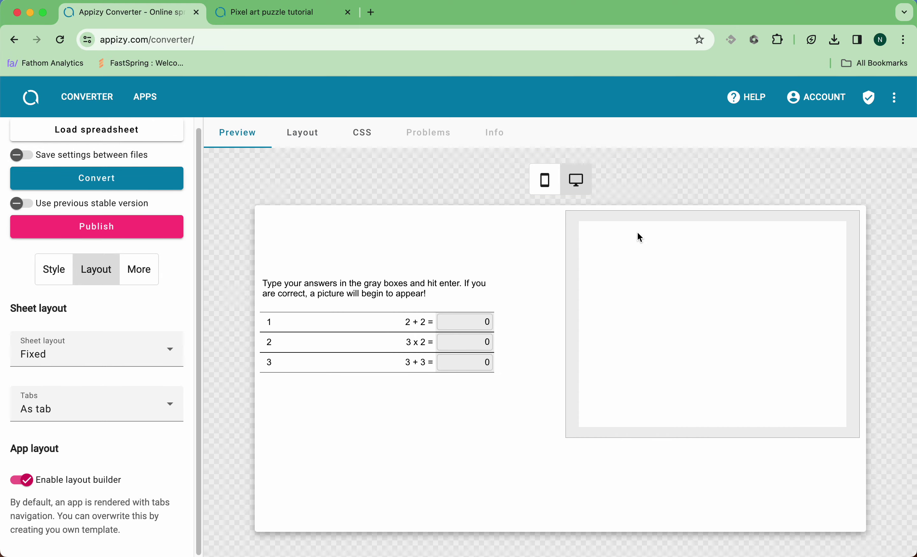
# - Answer 4 to the first question in the side-by-side app and examine the layout in the mobile preview
pyautogui.click(475, 315)
pyautogui.write('4')
pyautogui.press('Return')
pyautogui.click(585, 266)
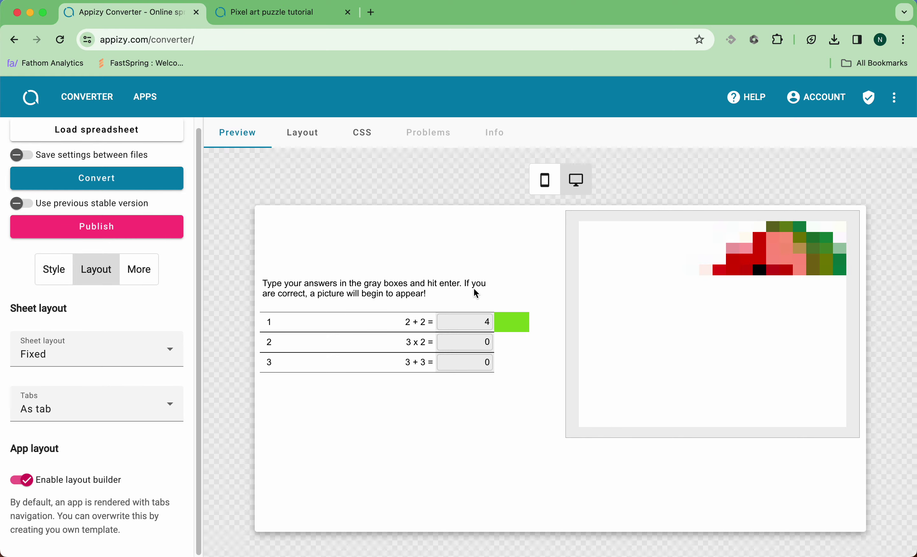
pyautogui.click(559, 189)
pyautogui.scroll(-2, 553, 291)
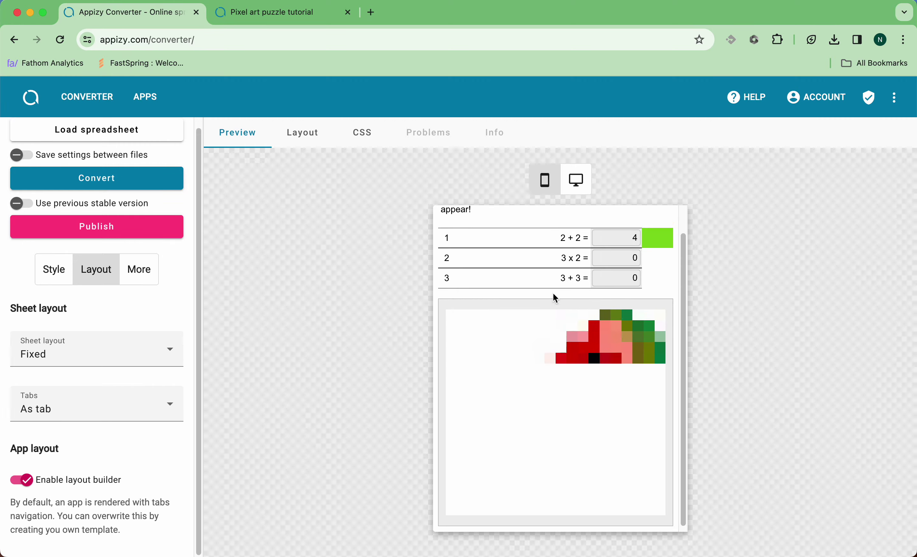
pyautogui.scroll(2, 554, 294)
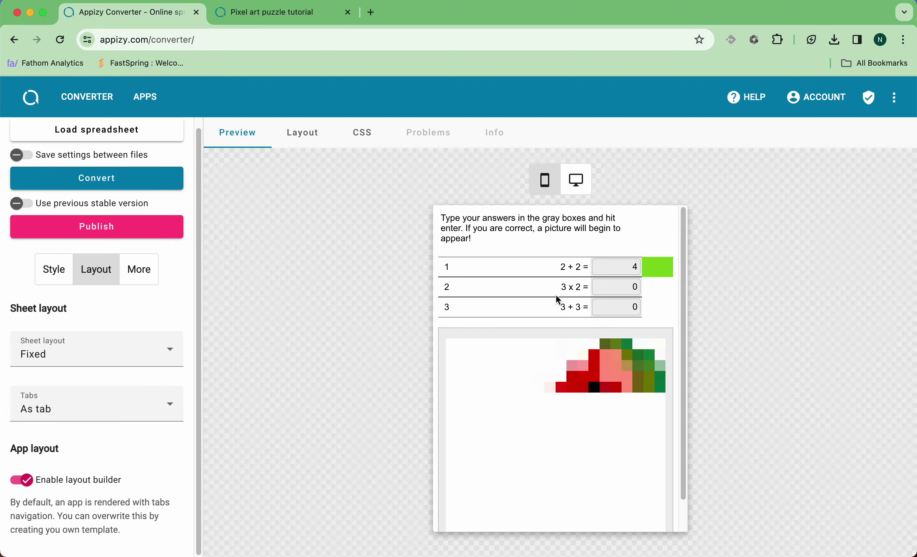
# - Answer 6 to questions 2 and 3 in the mobile preview, then examine the app in the desktop preview
pyautogui.click(615, 287)
pyautogui.write('6')
pyautogui.press('Return')
pyautogui.click(607, 307)
pyautogui.write('6')
pyautogui.press('Return')
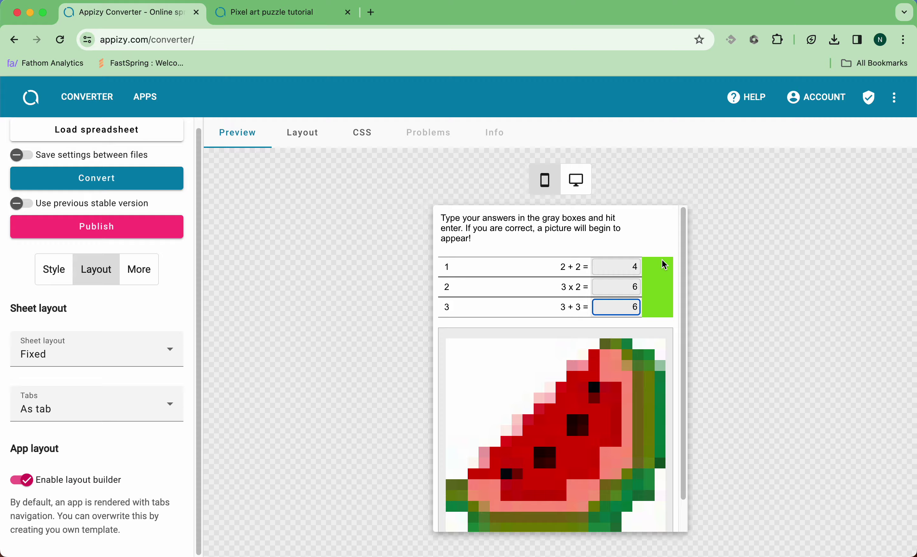
pyautogui.click(576, 179)
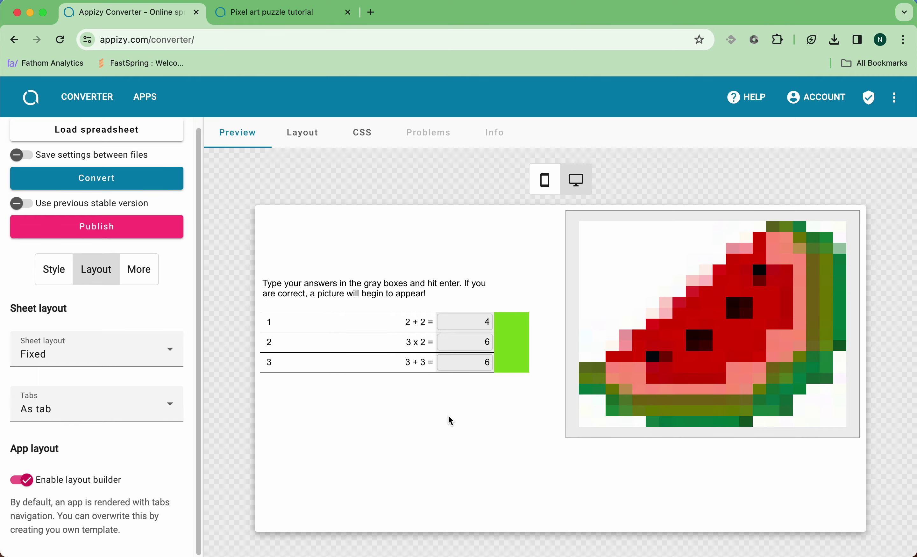
# - Find the spreadsheet download in the Ressources section at the end of the Pixel art puzzle tutorial page
pyautogui.click(294, 18)
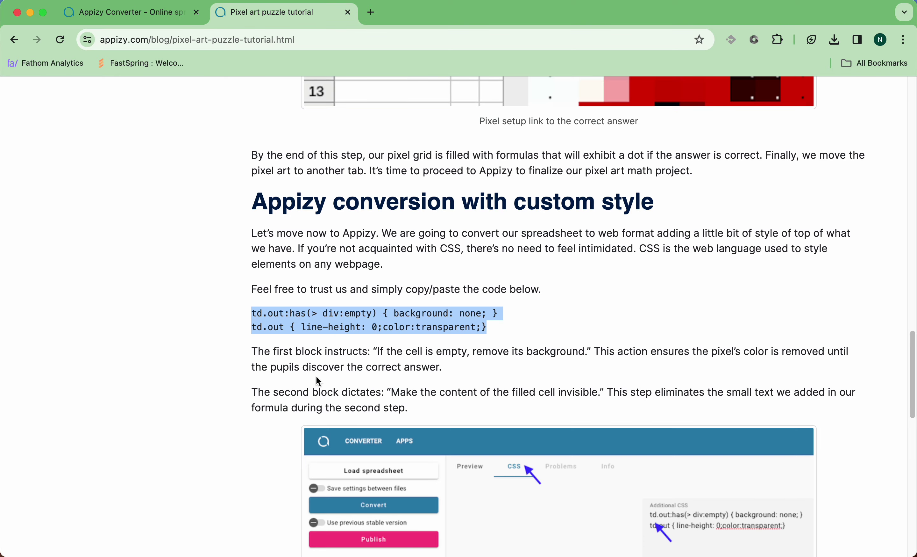
pyautogui.click(294, 390)
pyautogui.scroll(-15, 283, 422)
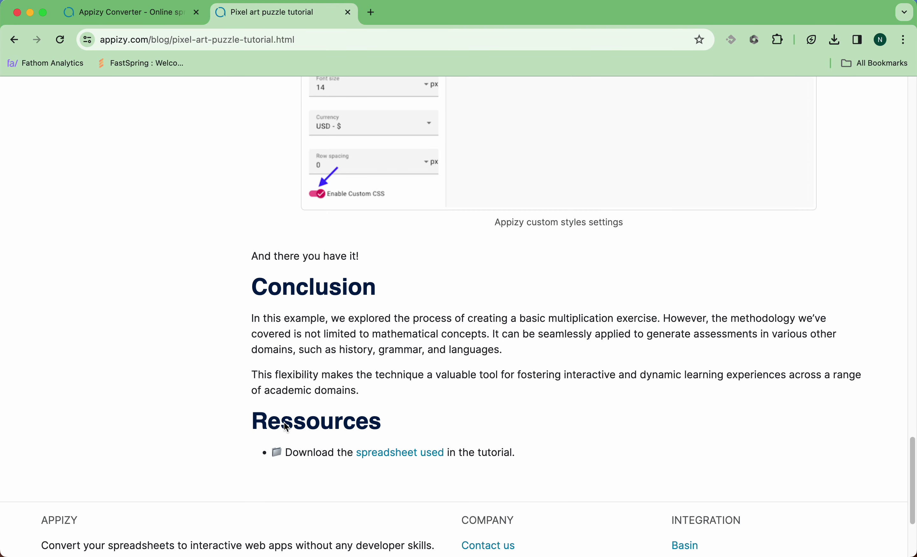
pyautogui.scroll(-2, 287, 426)
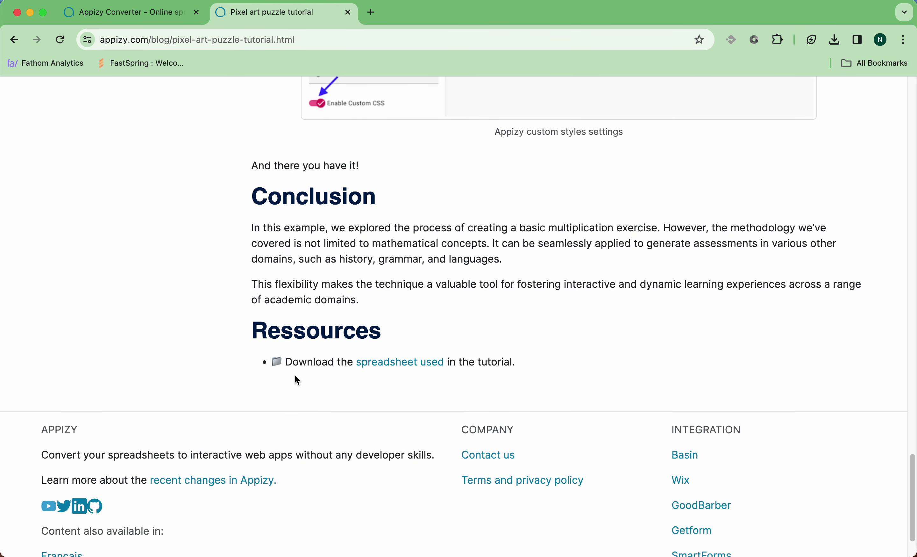